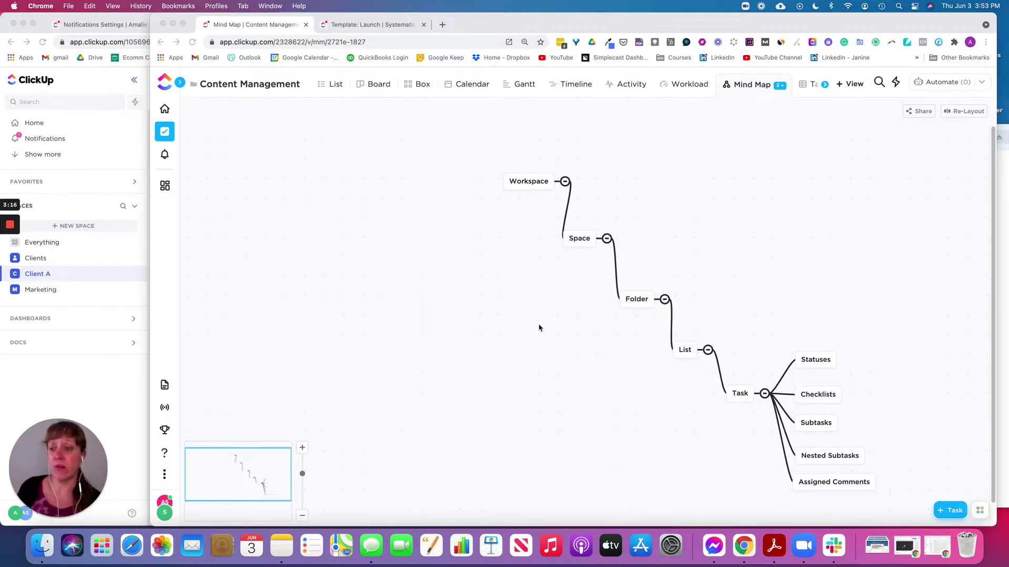
# Bring the client workspace to the front and view Everything as a board, then return it to the list view
pyautogui.click(114, 381)
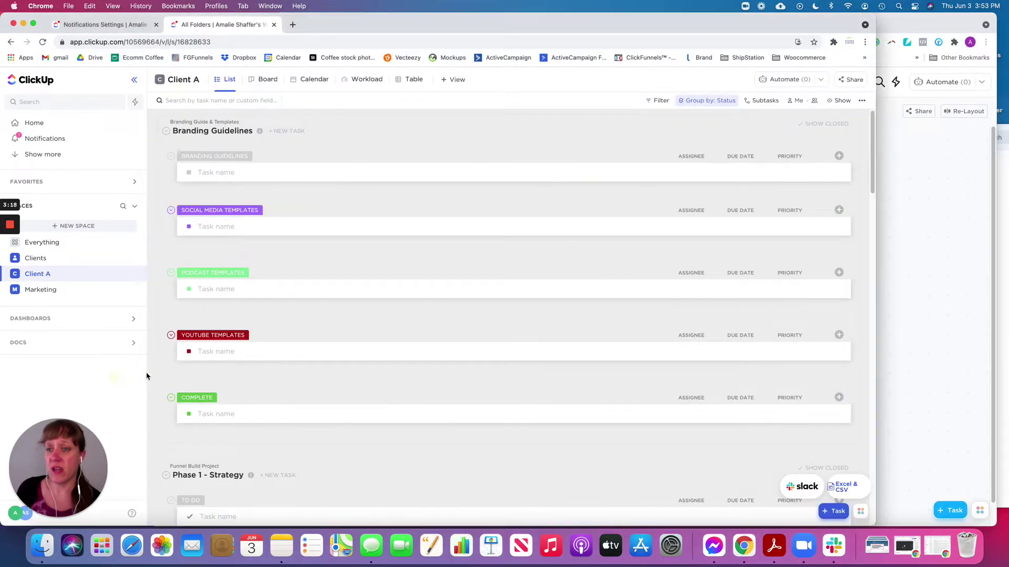
pyautogui.click(38, 245)
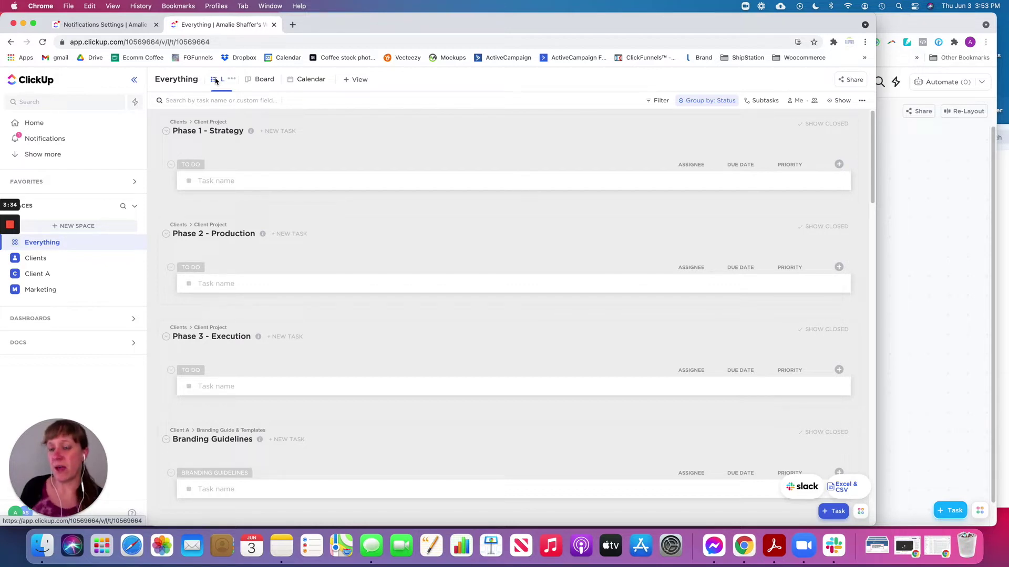
pyautogui.click(253, 80)
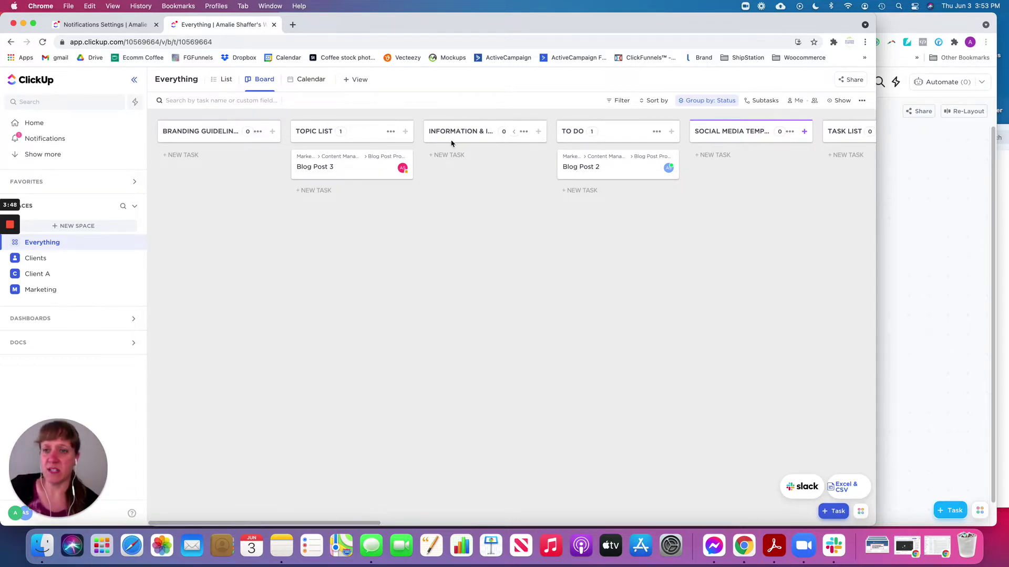
pyautogui.click(224, 79)
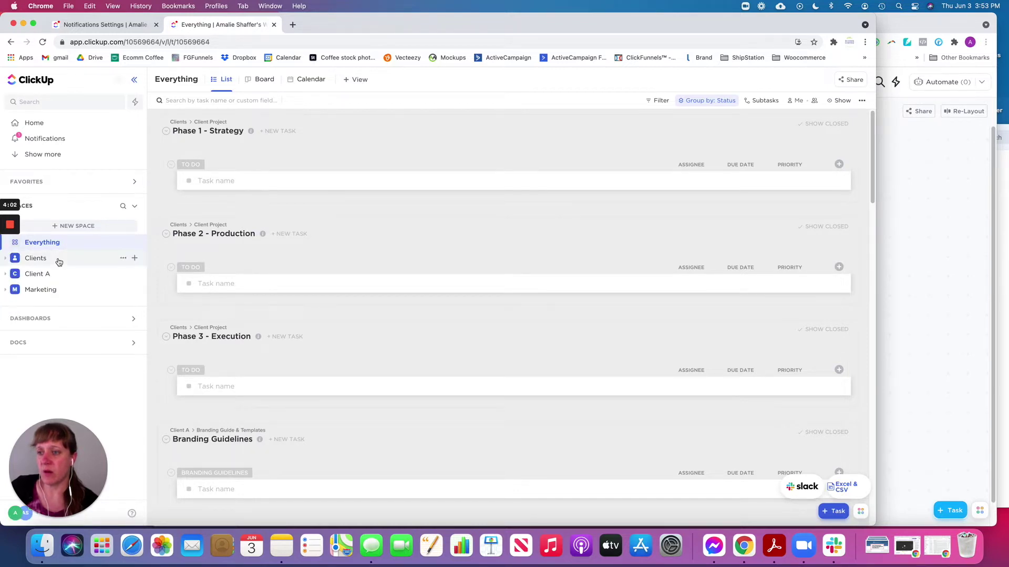
# Look at the Clients space, then return to Everything and look through its combined task lists
pyautogui.click(40, 261)
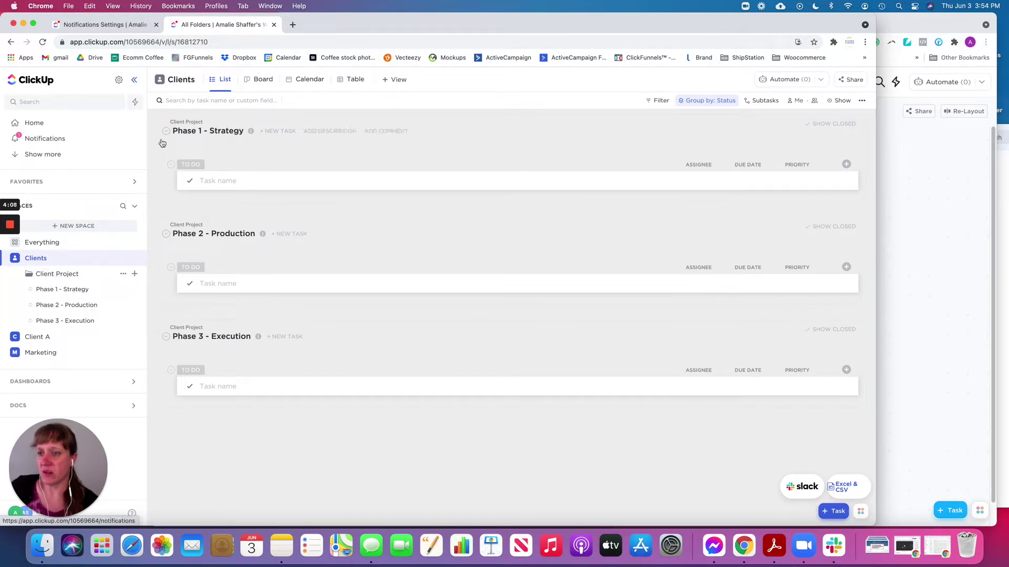
pyautogui.click(49, 243)
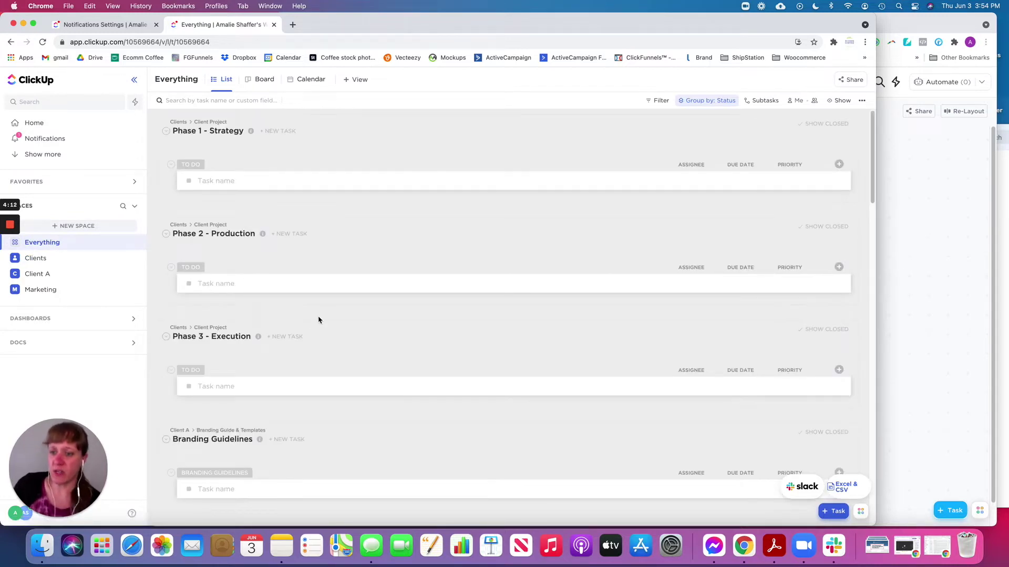
pyautogui.scroll(-1, 319, 319)
pyautogui.scroll(-15, 318, 320)
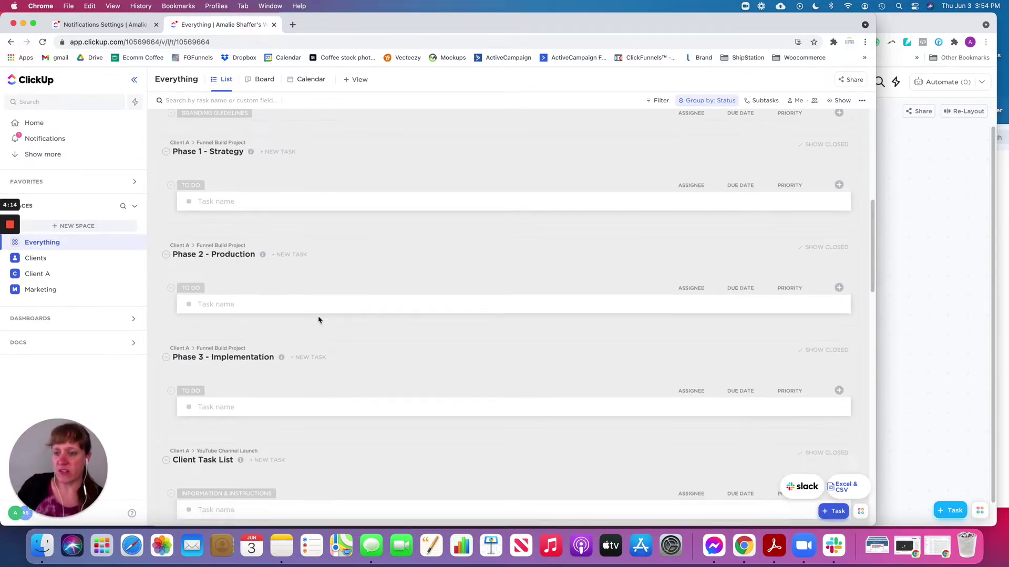
pyautogui.scroll(15, 318, 320)
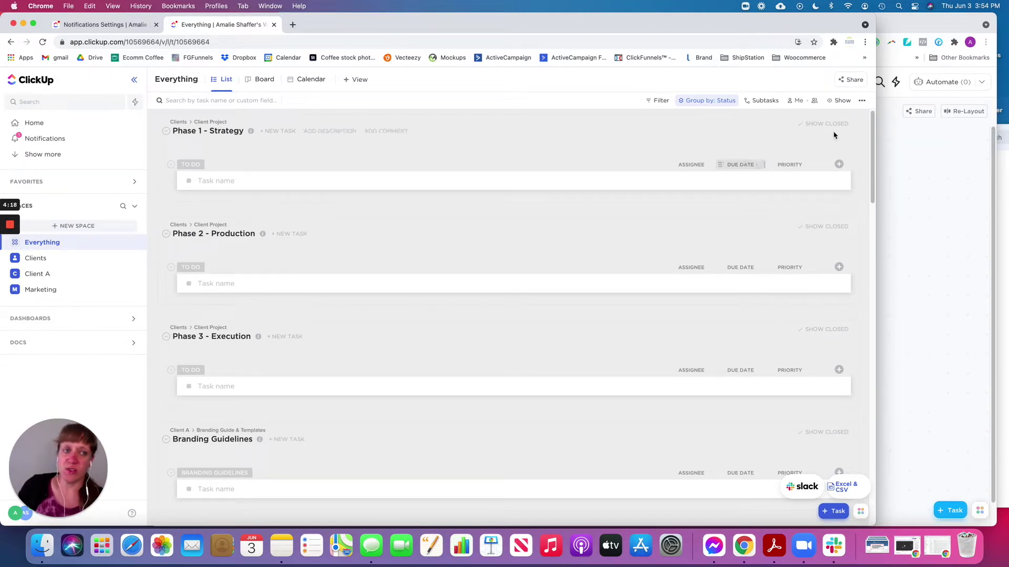
# Turn on showing empty statuses in the Everything list view and save the view for everyone
pyautogui.click(838, 101)
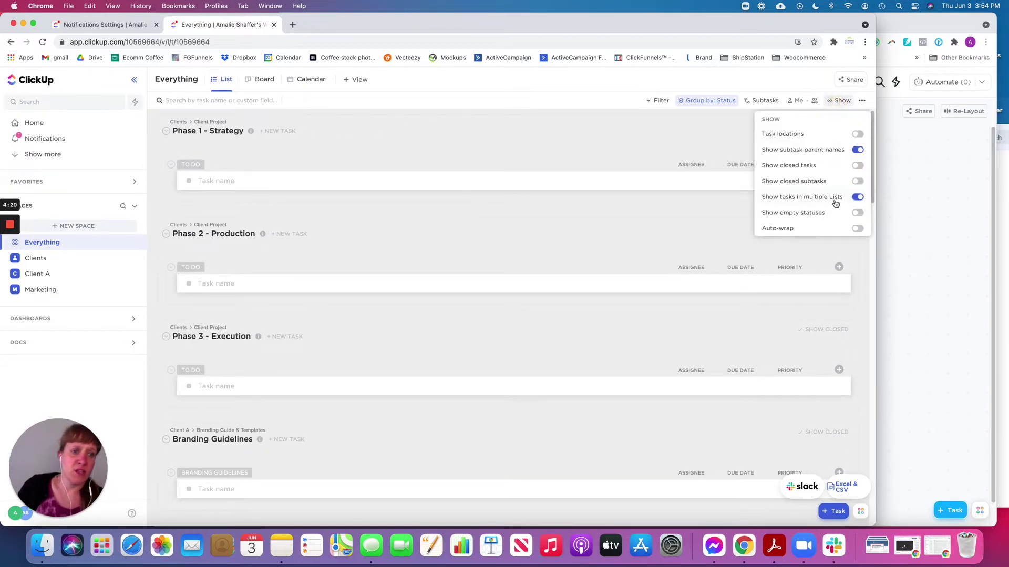
pyautogui.click(857, 214)
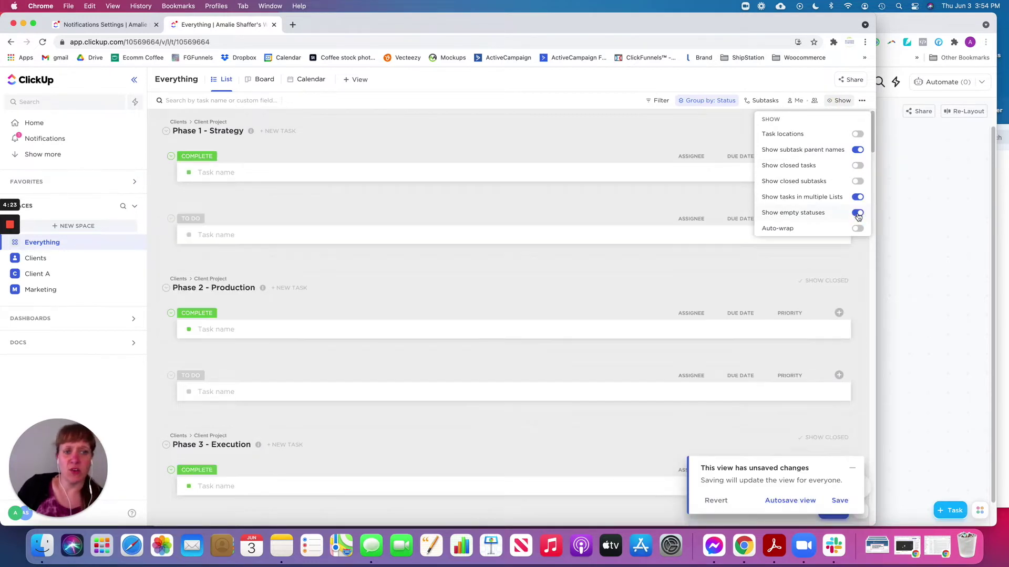
pyautogui.click(839, 501)
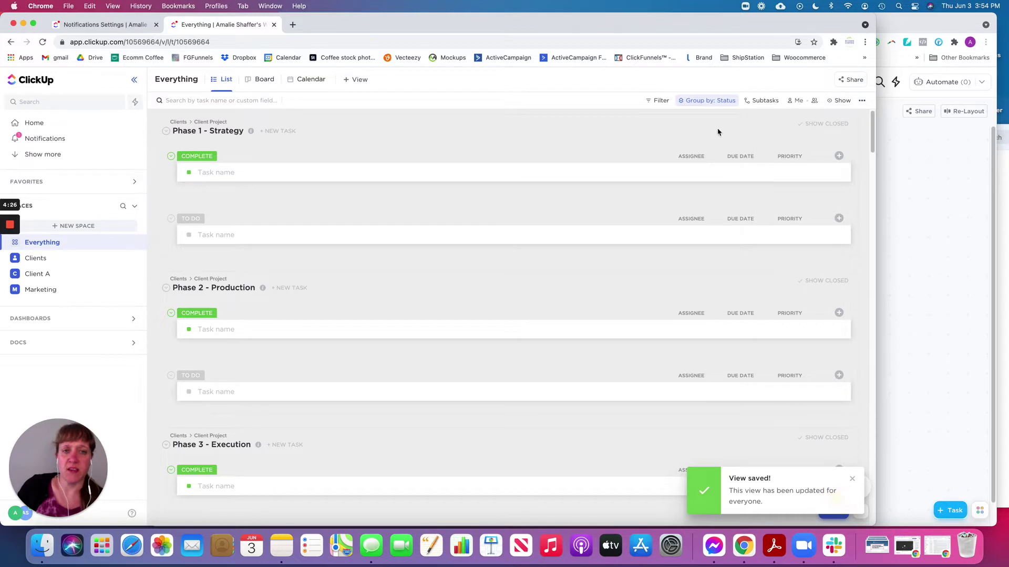
# Reverse the status grouping order in the Everything list so To Do comes before Complete, and save the view
pyautogui.click(707, 102)
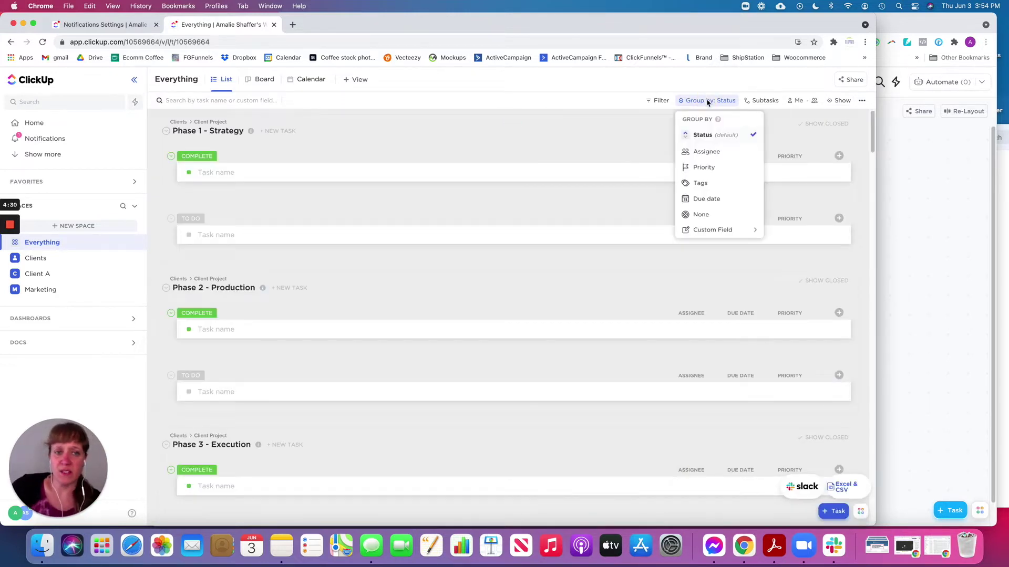
pyautogui.click(685, 138)
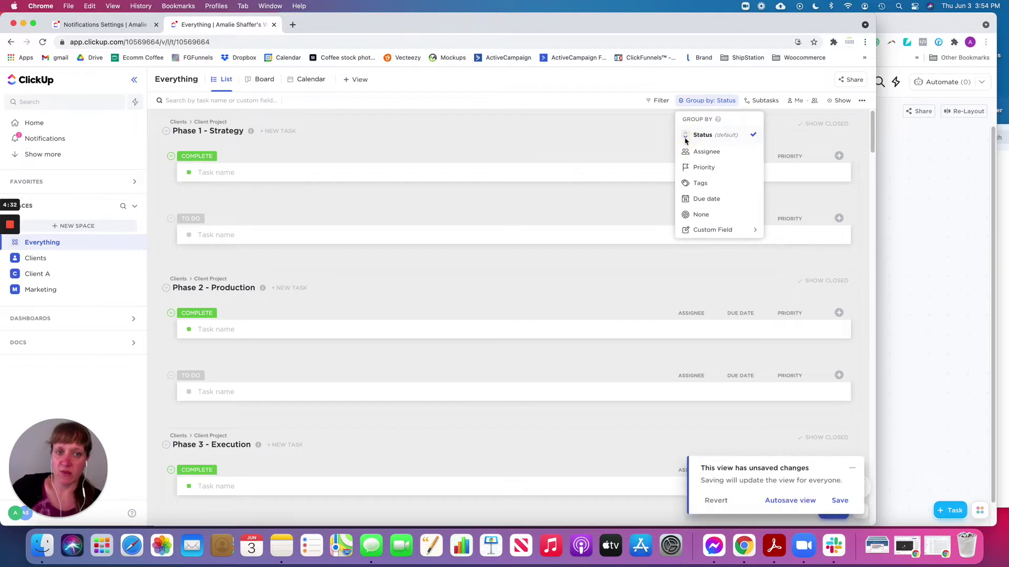
pyautogui.click(840, 501)
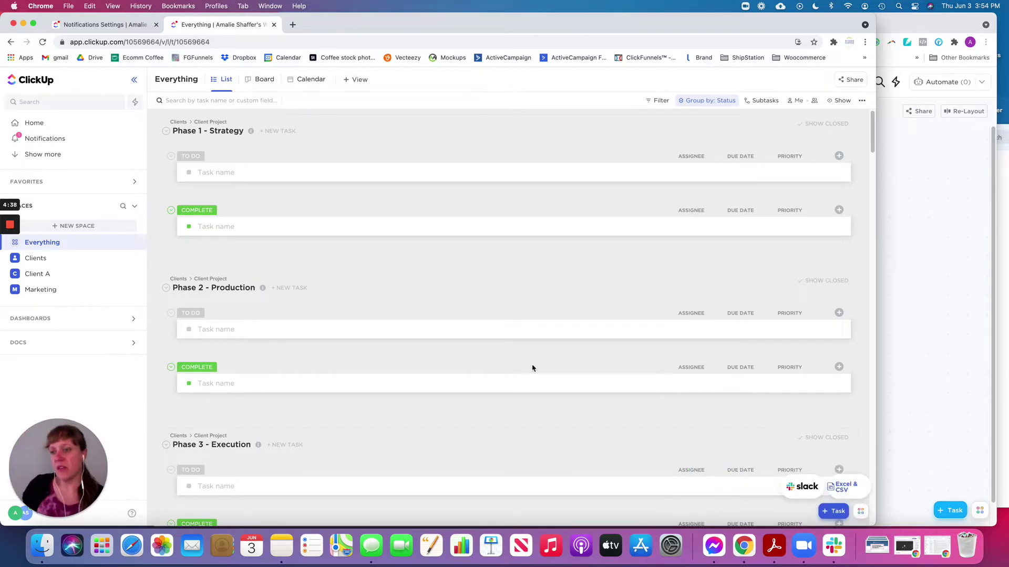
# Look through all lists and statuses in Everything, check its calendar, and return to the list view
pyautogui.scroll(-15, 434, 357)
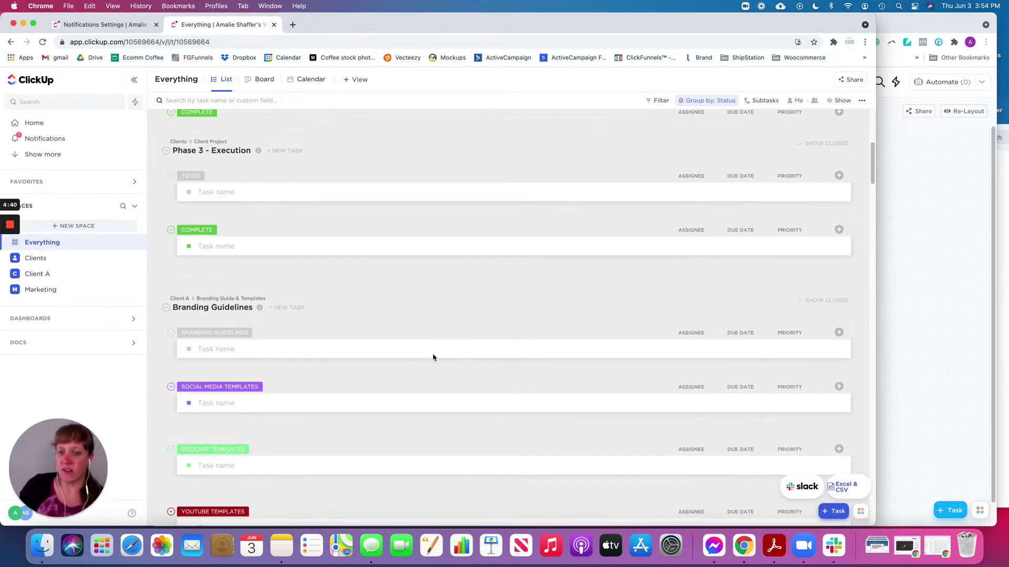
pyautogui.scroll(-20, 434, 358)
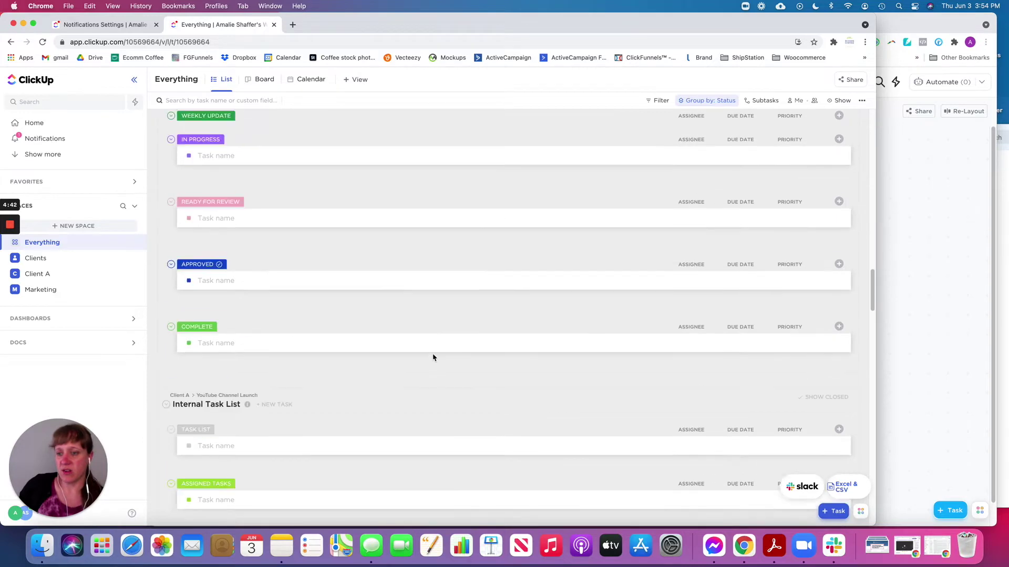
pyautogui.scroll(-15, 434, 358)
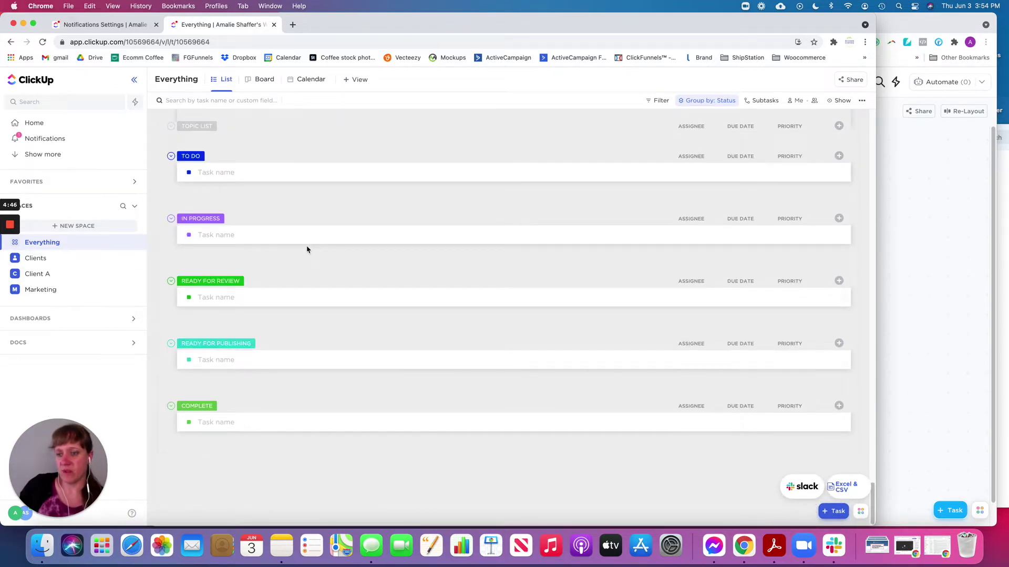
pyautogui.click(310, 80)
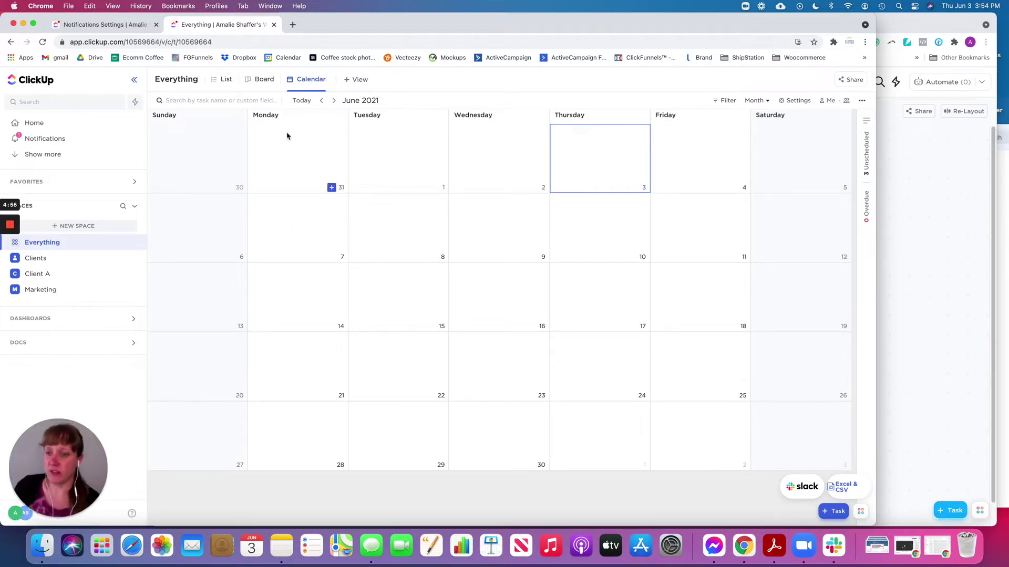
pyautogui.click(220, 80)
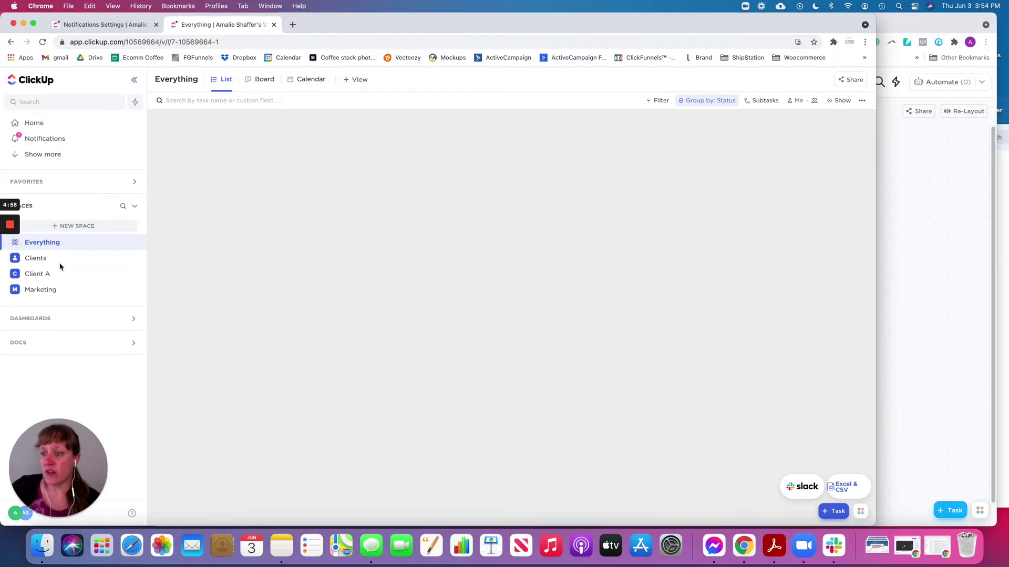
# Open the Clients space and turn on showing empty statuses in its list view
pyautogui.click(33, 263)
pyautogui.click(38, 262)
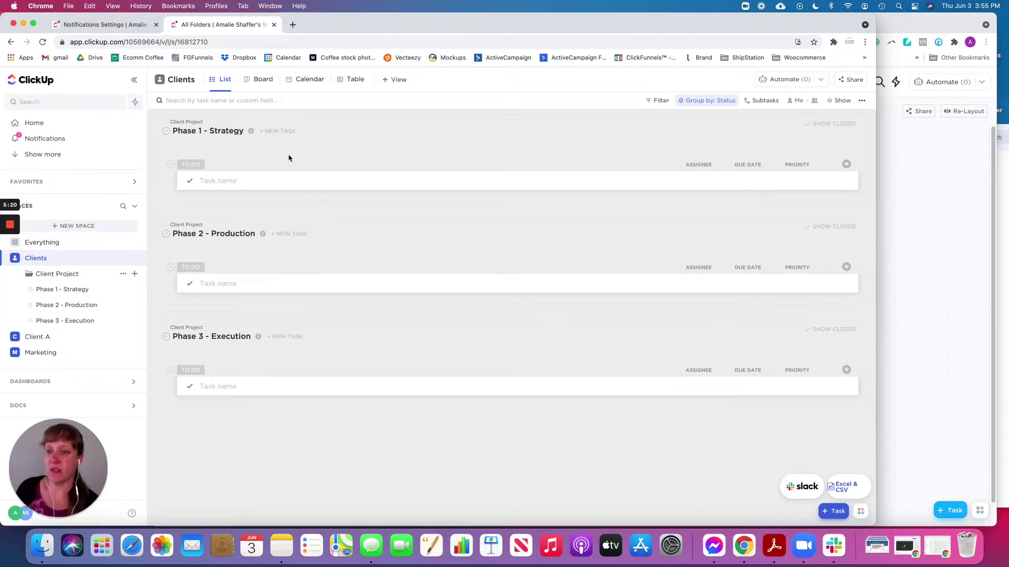
pyautogui.click(839, 101)
pyautogui.click(857, 213)
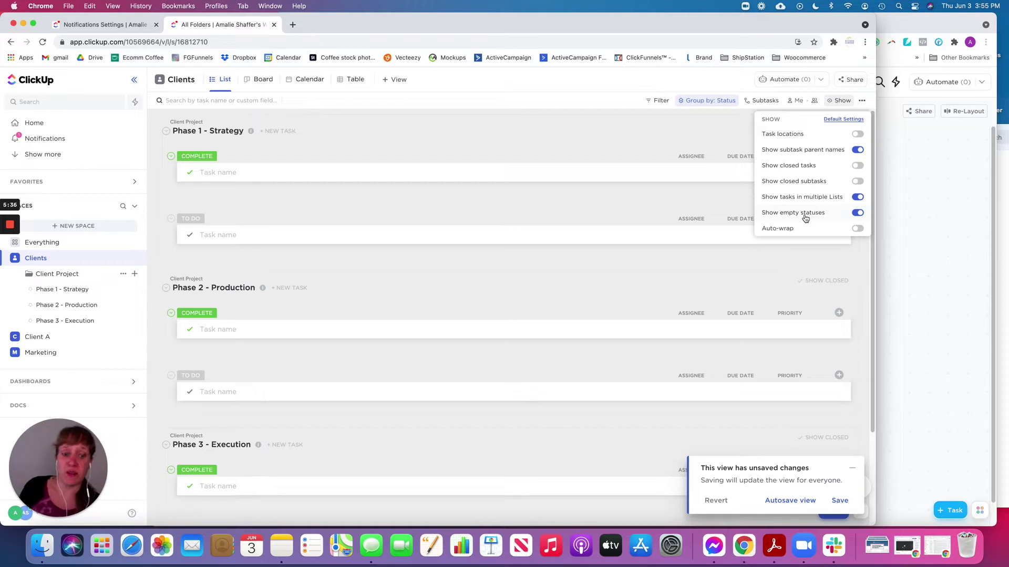
# Reverse the status grouping order in the Clients list so To Do comes before Complete, and save the view
pyautogui.click(674, 116)
pyautogui.click(700, 103)
pyautogui.click(685, 137)
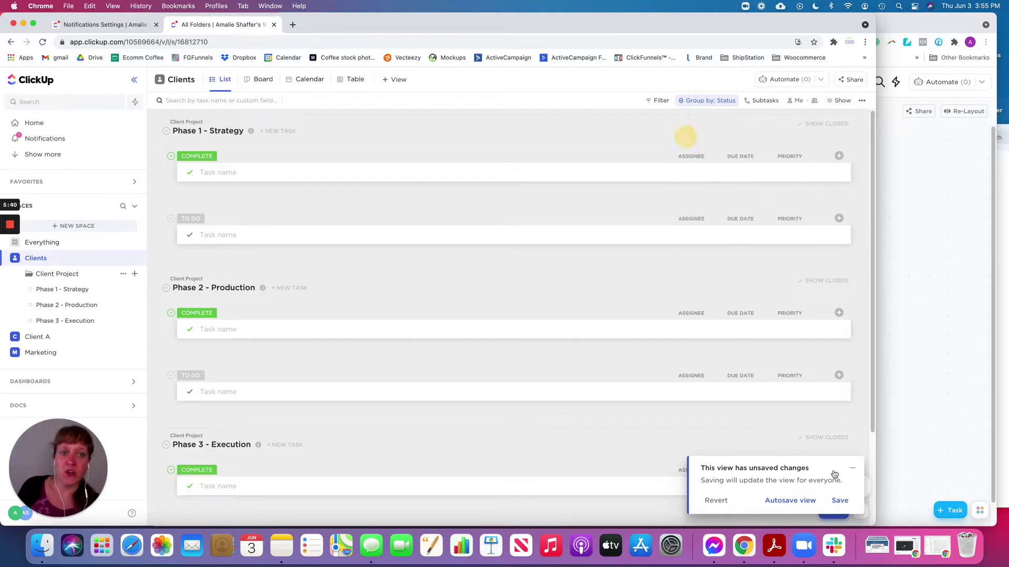
pyautogui.click(839, 500)
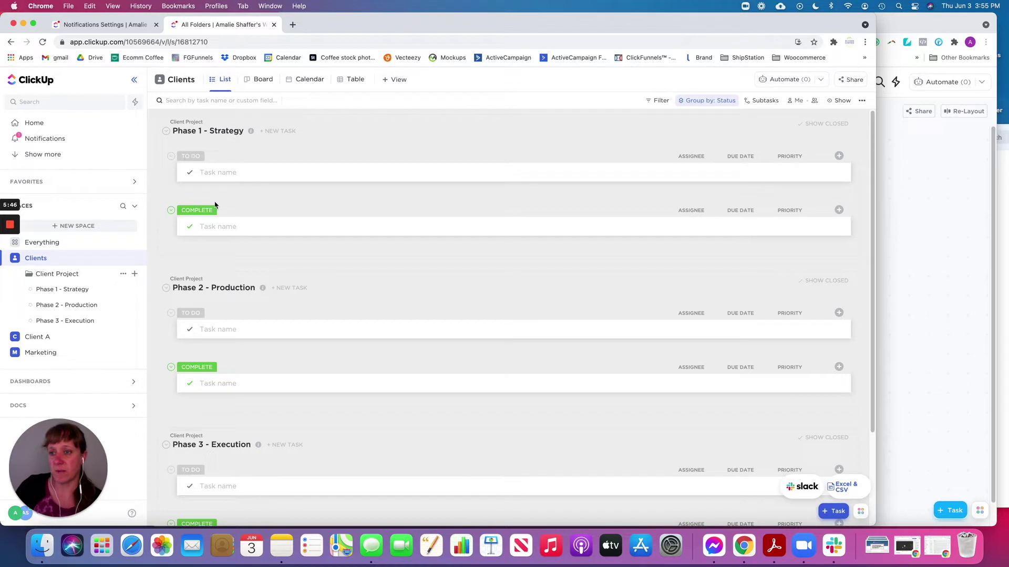
# Look over the three phase lists in the Clients space and open the Client Project folder
pyautogui.scroll(-3, 360, 398)
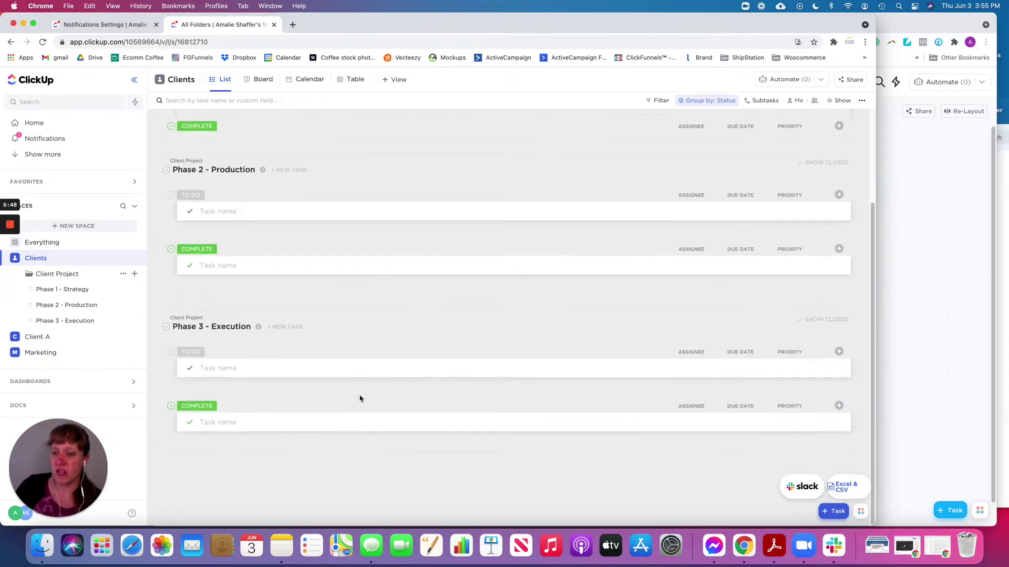
pyautogui.scroll(3, 294, 260)
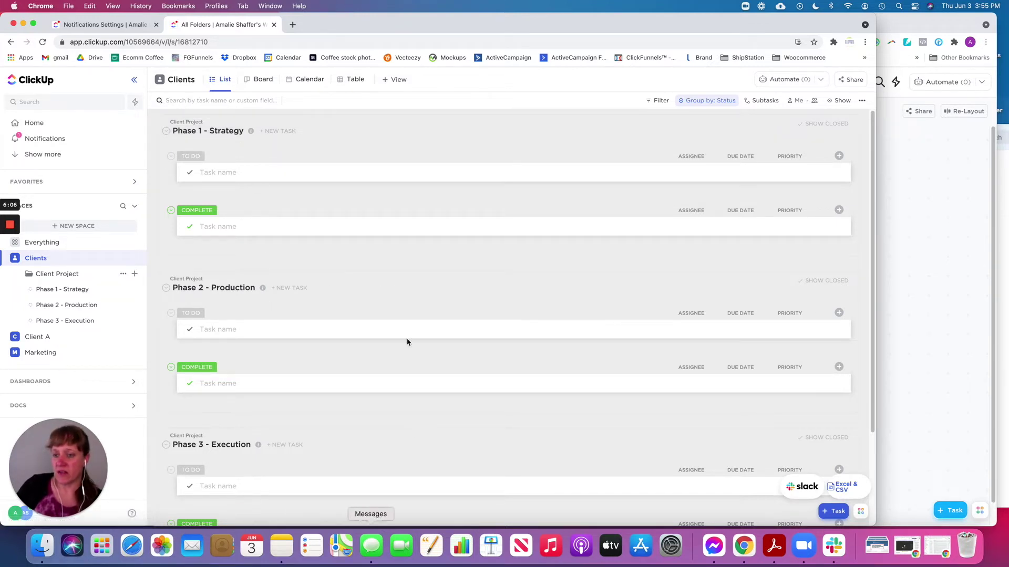
pyautogui.click(56, 275)
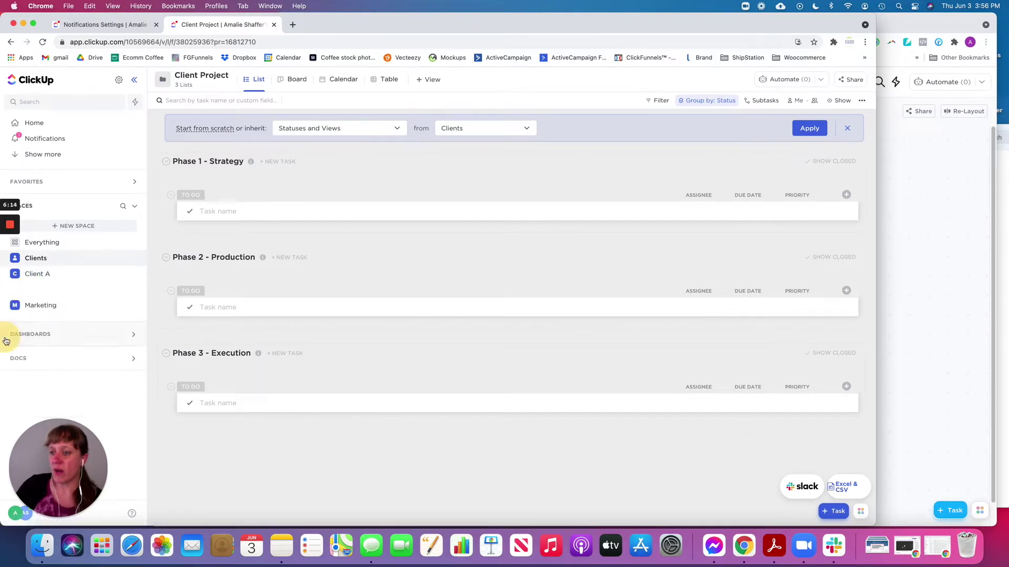
# Open the Client A space and examine the statuses of all its lists, from Branding Guidelines through Onboarding
pyautogui.click(6, 337)
pyautogui.click(47, 275)
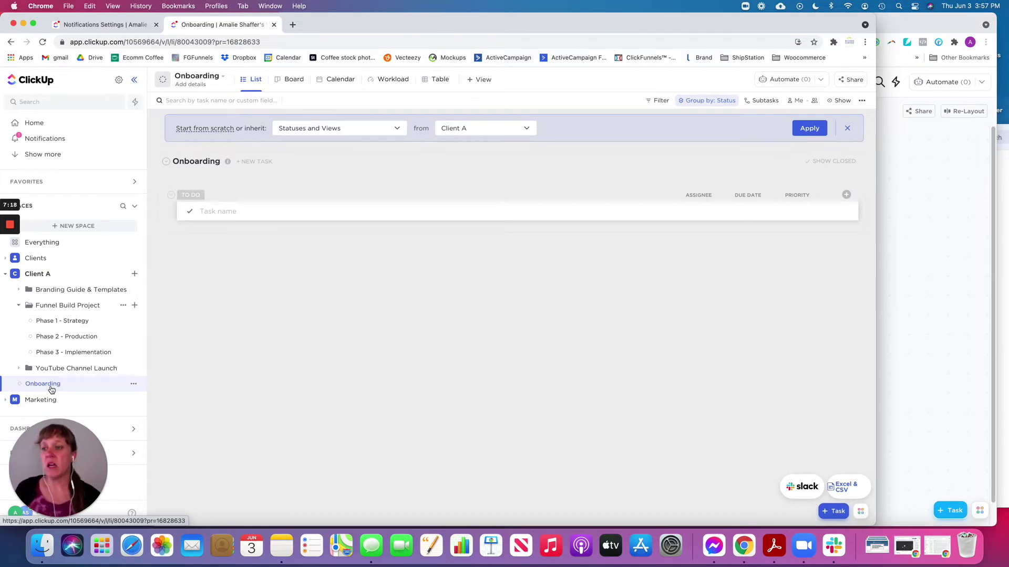
pyautogui.click(44, 278)
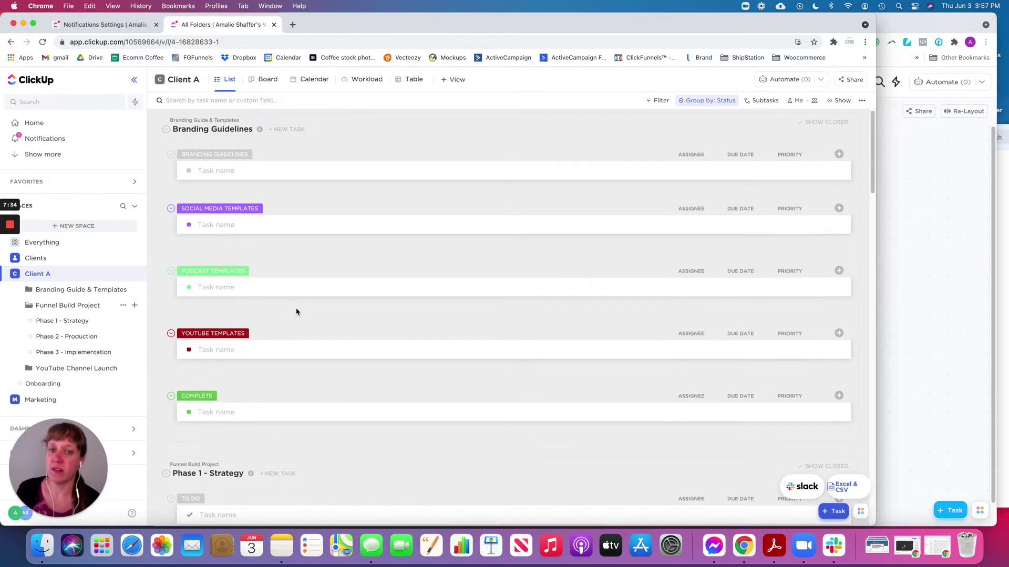
pyautogui.scroll(-1, 296, 313)
pyautogui.scroll(1, 296, 312)
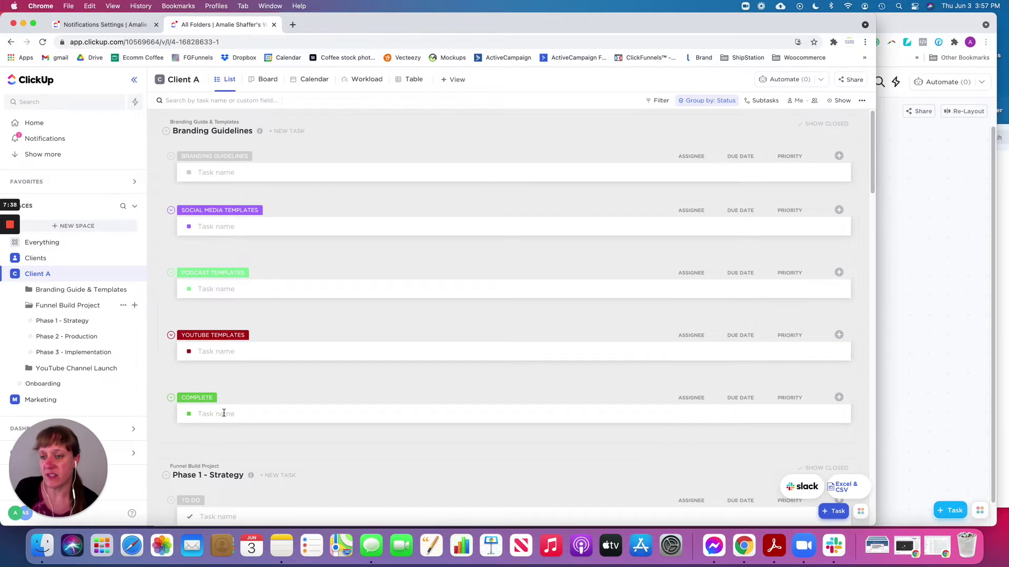
pyautogui.scroll(-5, 347, 330)
pyautogui.scroll(-12, 347, 331)
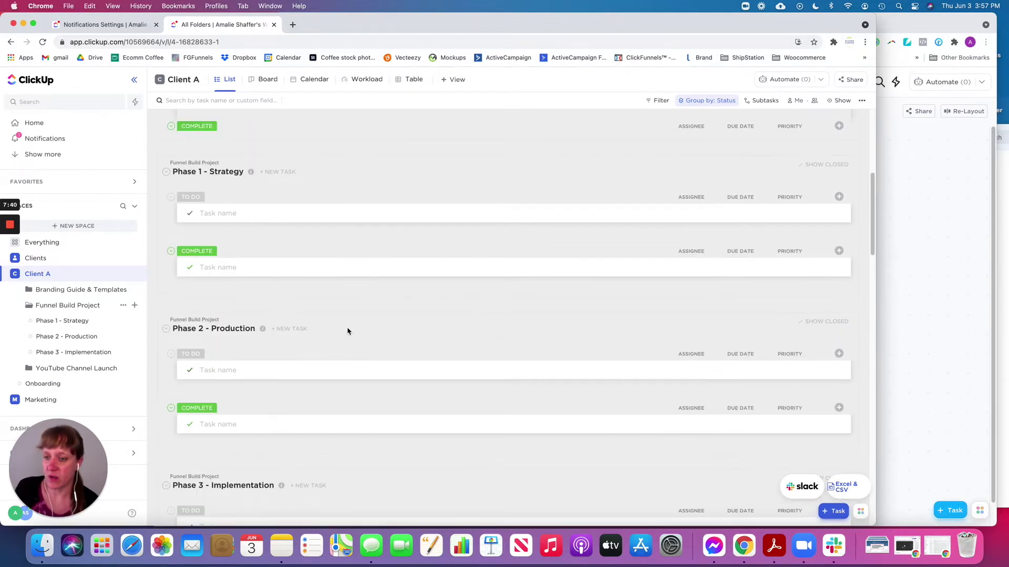
pyautogui.scroll(-1, 347, 331)
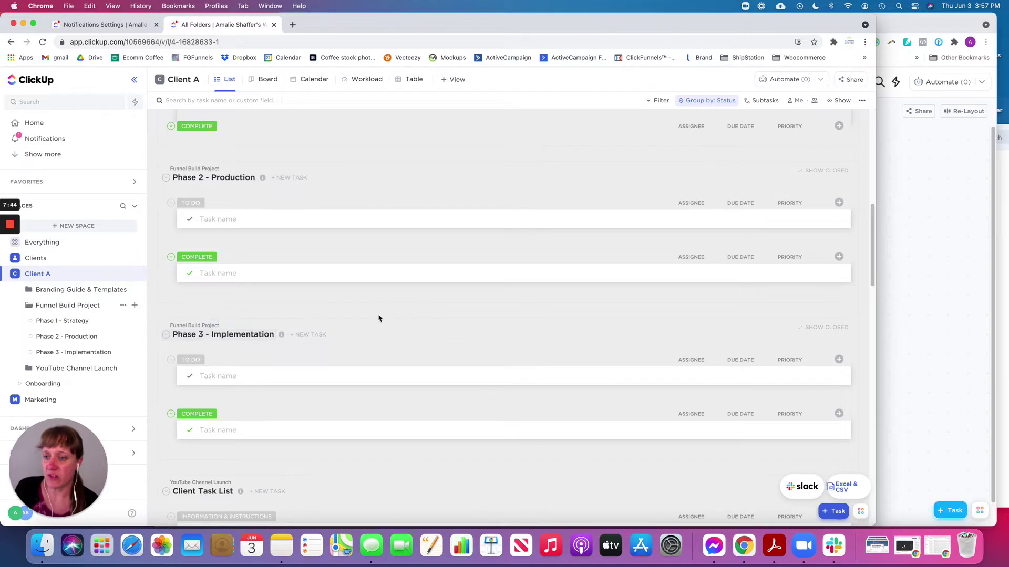
pyautogui.scroll(-1, 379, 317)
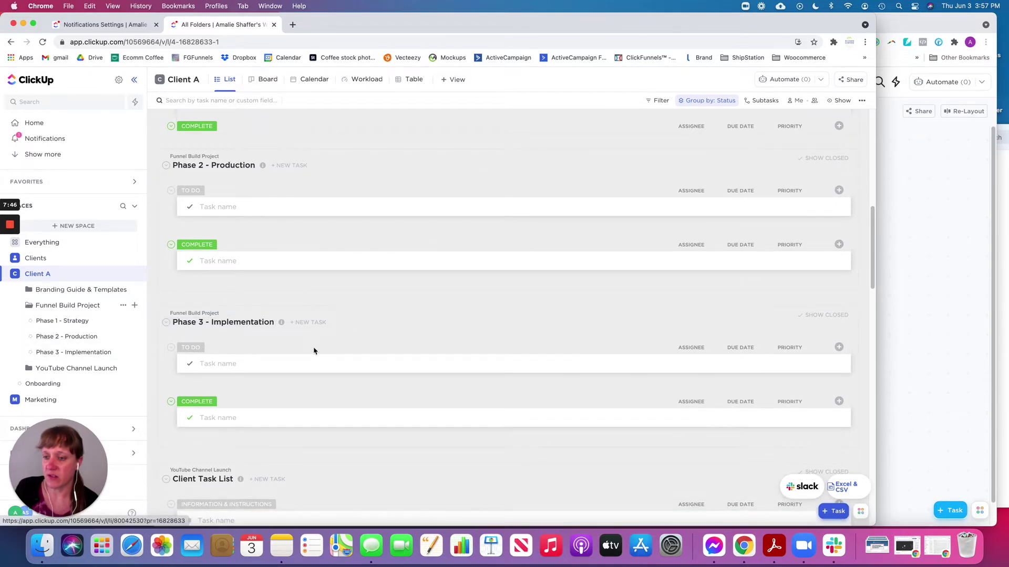
pyautogui.scroll(-5, 314, 350)
pyautogui.scroll(-7, 313, 351)
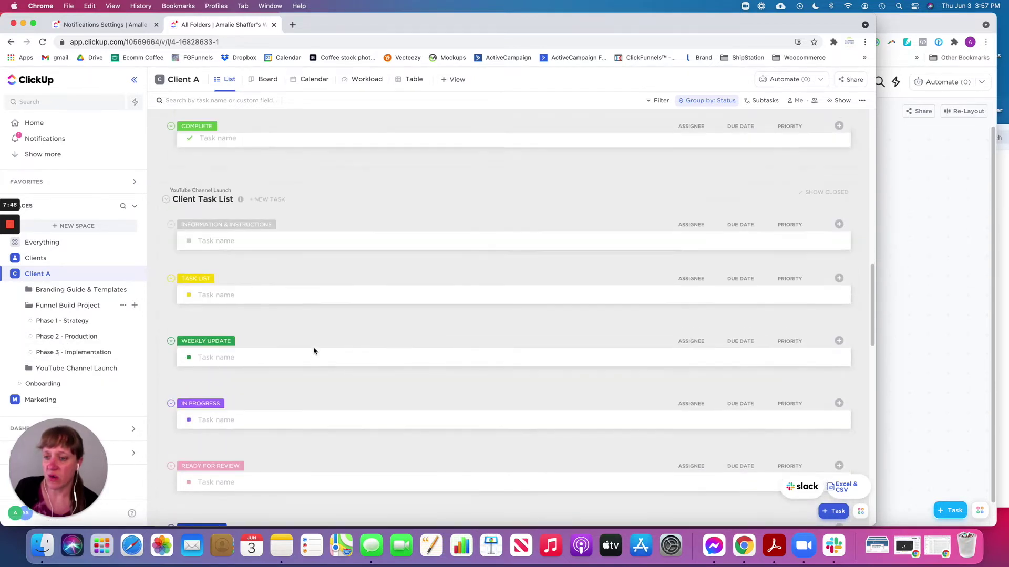
pyautogui.scroll(-15, 314, 351)
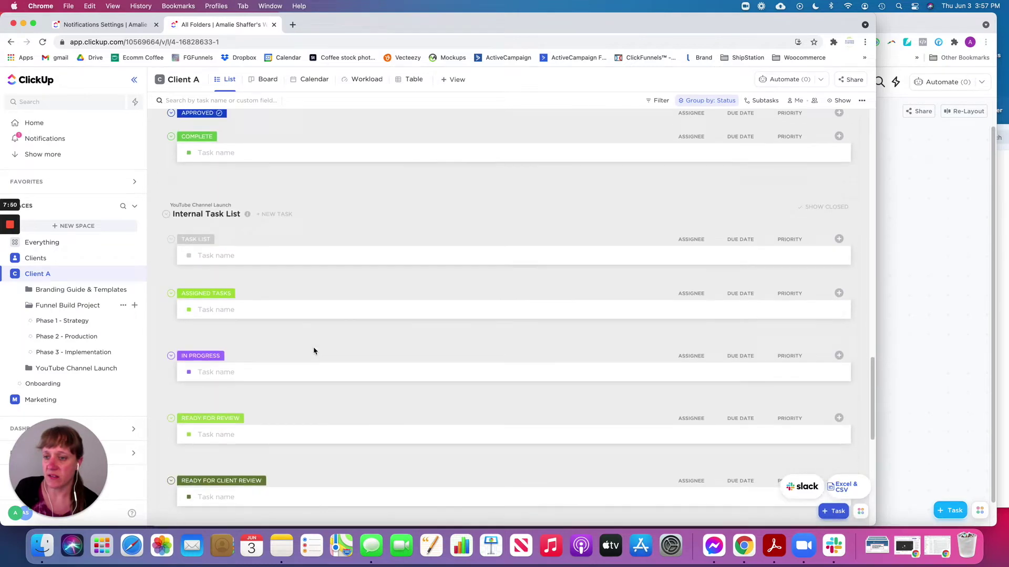
pyautogui.scroll(-16, 314, 351)
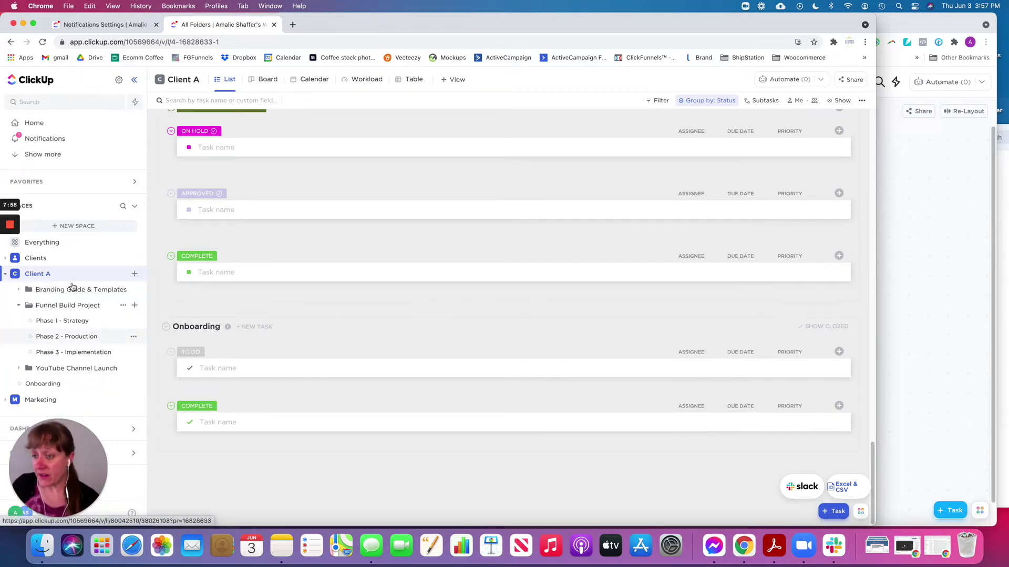
# Open the Branding Guide & Templates folder, dismiss the inherit-settings banner and turn on showing empty statuses in its list view
pyautogui.scroll(15, 236, 323)
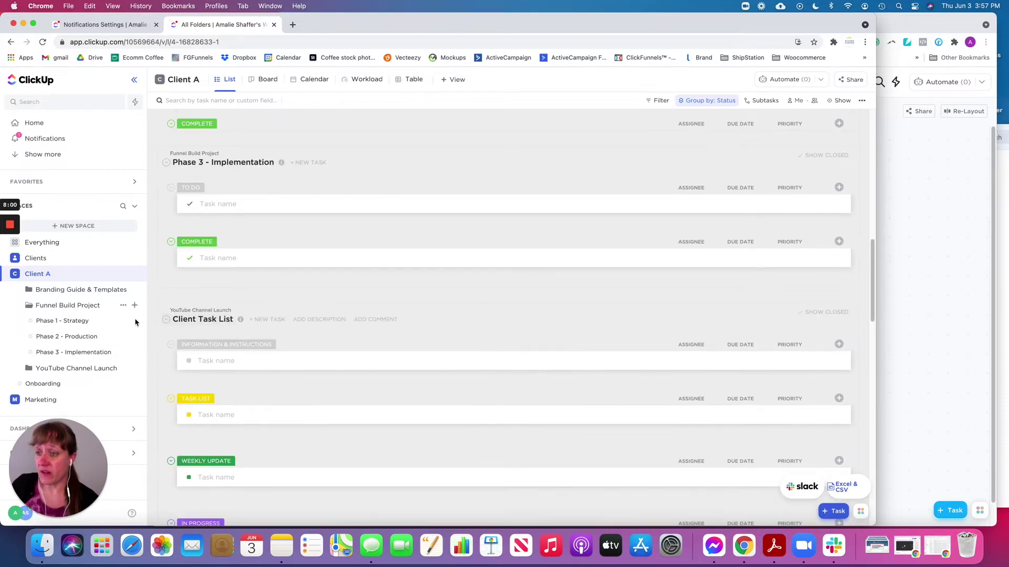
pyautogui.click(71, 290)
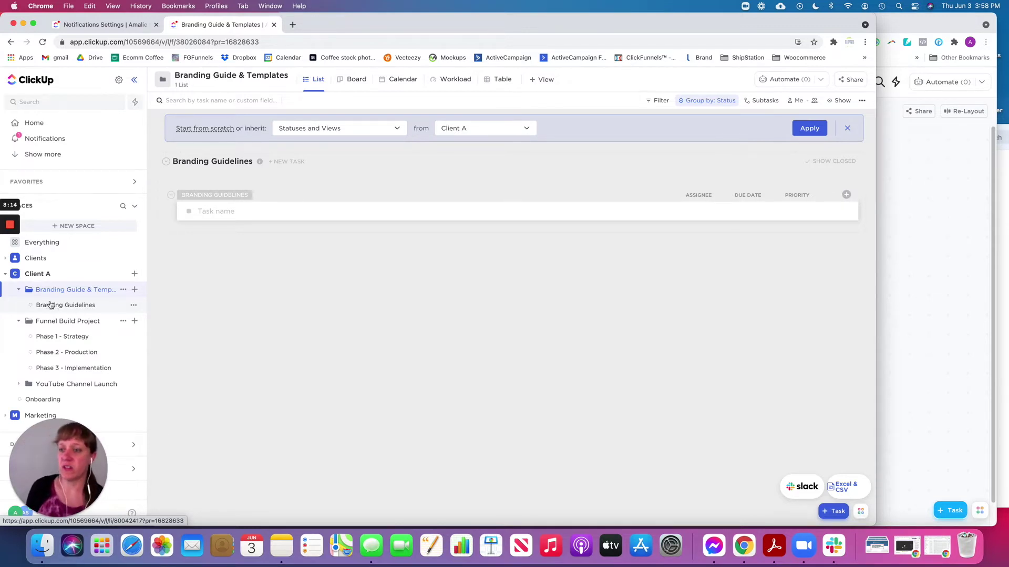
pyautogui.click(848, 129)
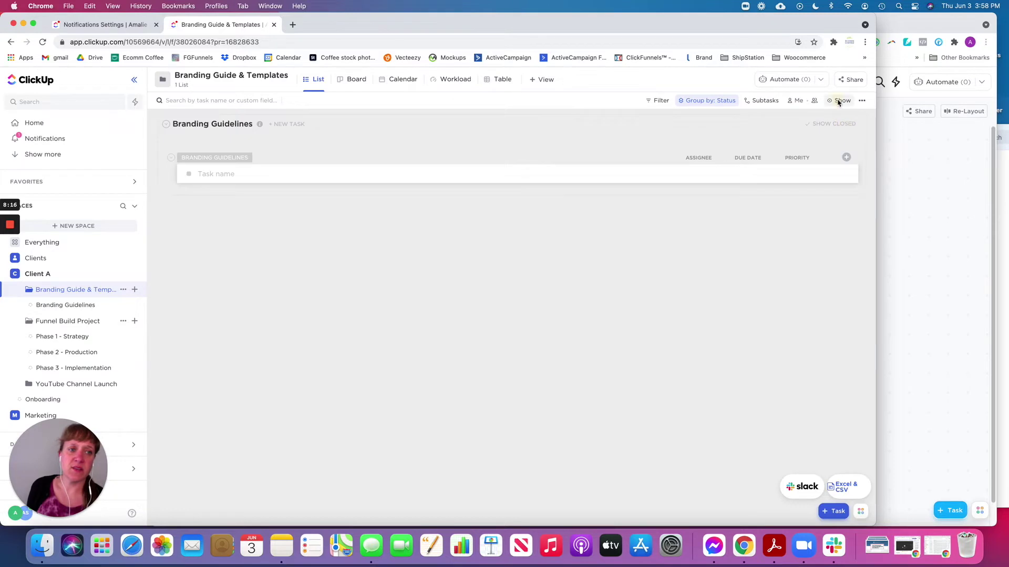
pyautogui.click(839, 100)
pyautogui.click(860, 214)
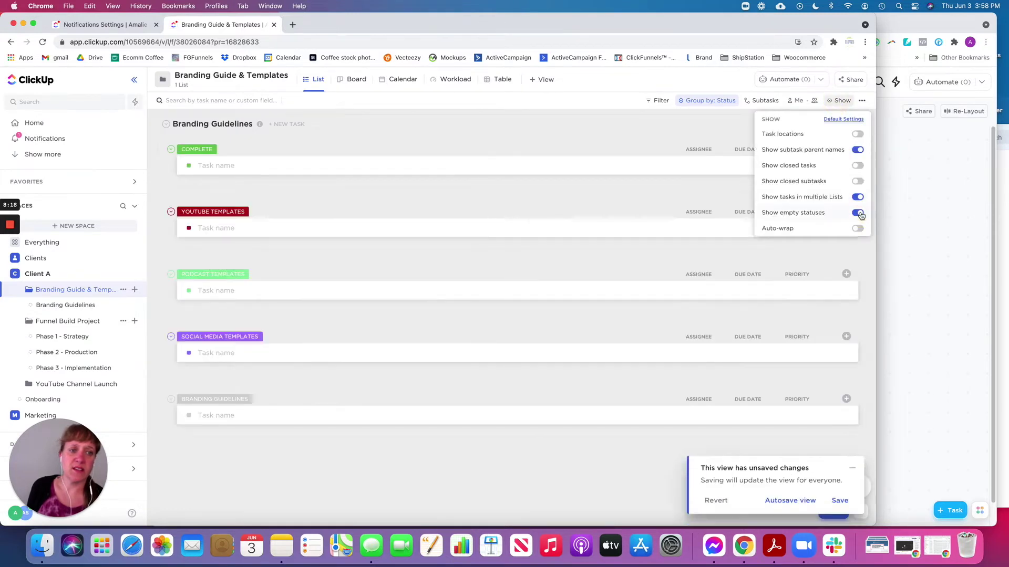
# Reverse the folder's status grouping order so Branding Guidelines comes first and Complete last, and save the view
pyautogui.click(699, 100)
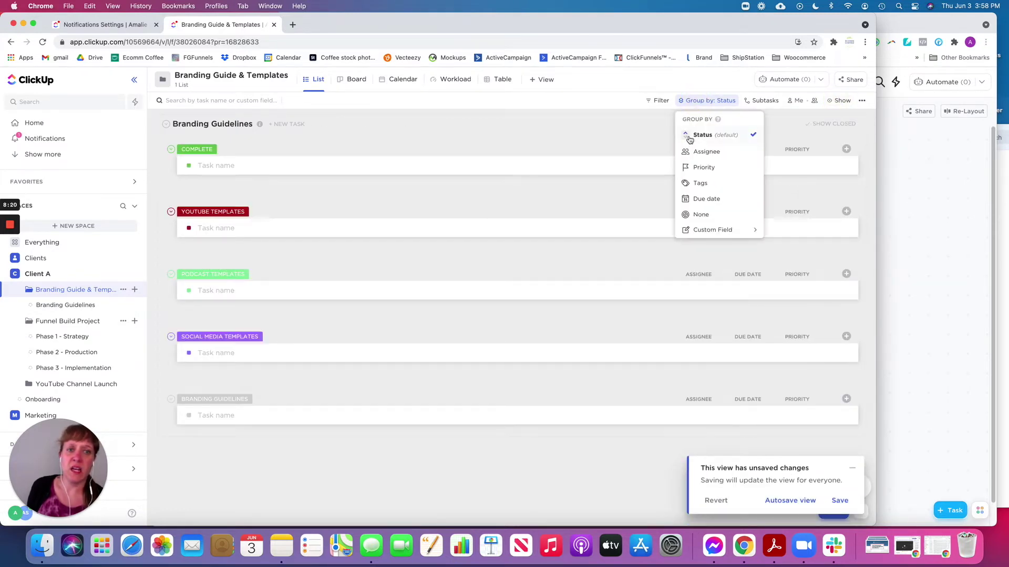
pyautogui.click(687, 138)
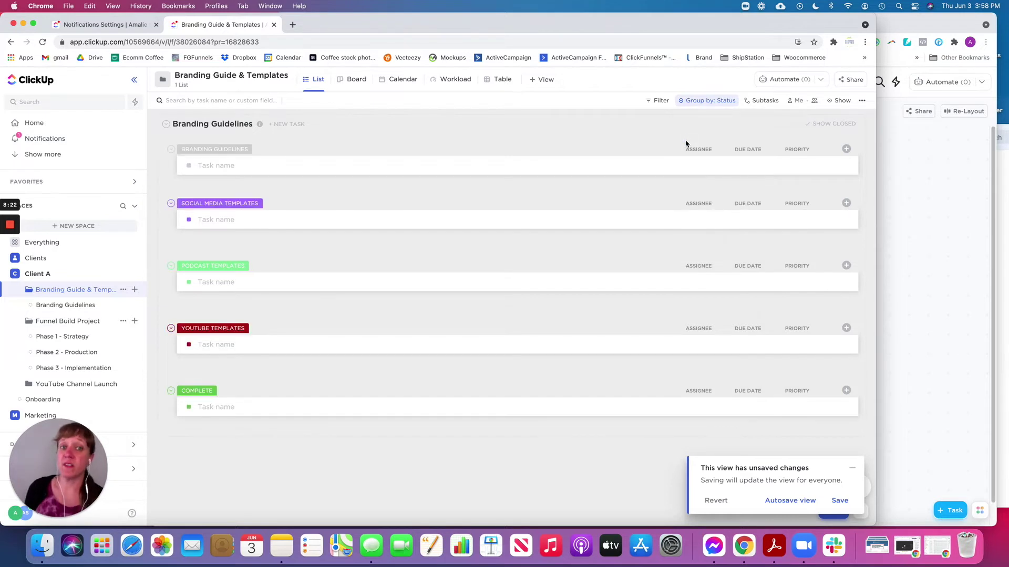
pyautogui.click(836, 505)
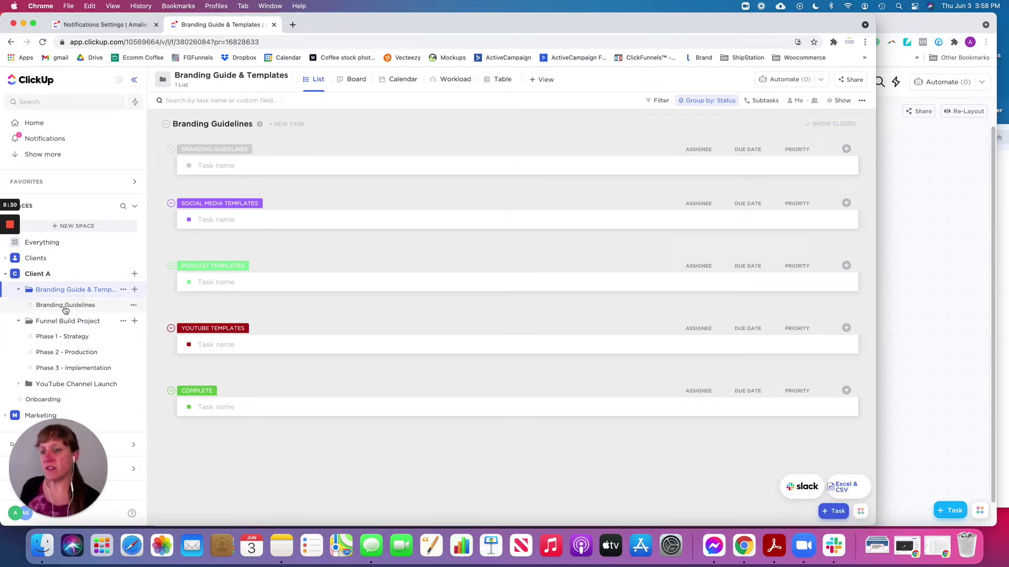
# Check the status settings of the Branding Guide & Templates folder and close them without changes
pyautogui.click(123, 291)
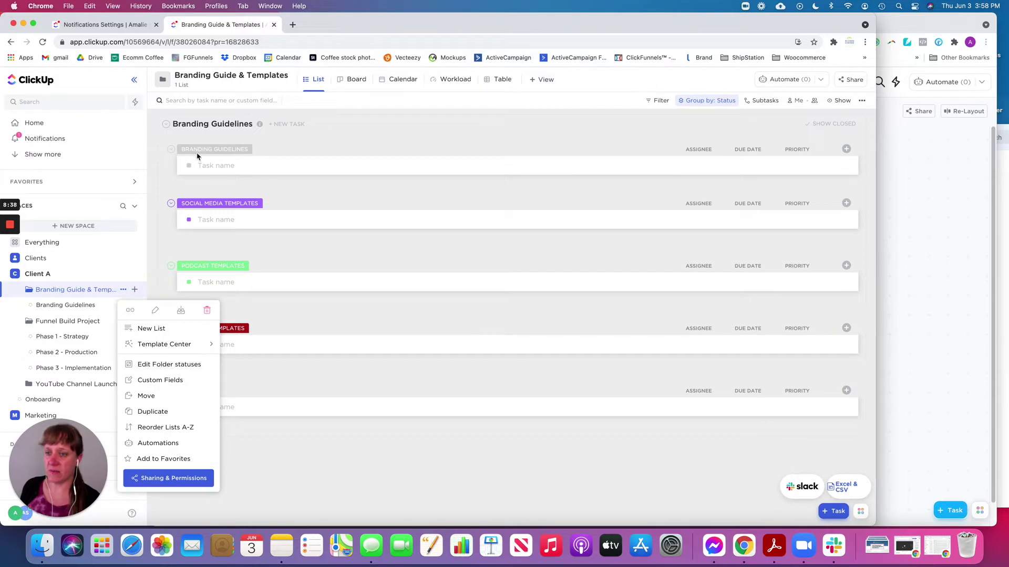
pyautogui.click(153, 366)
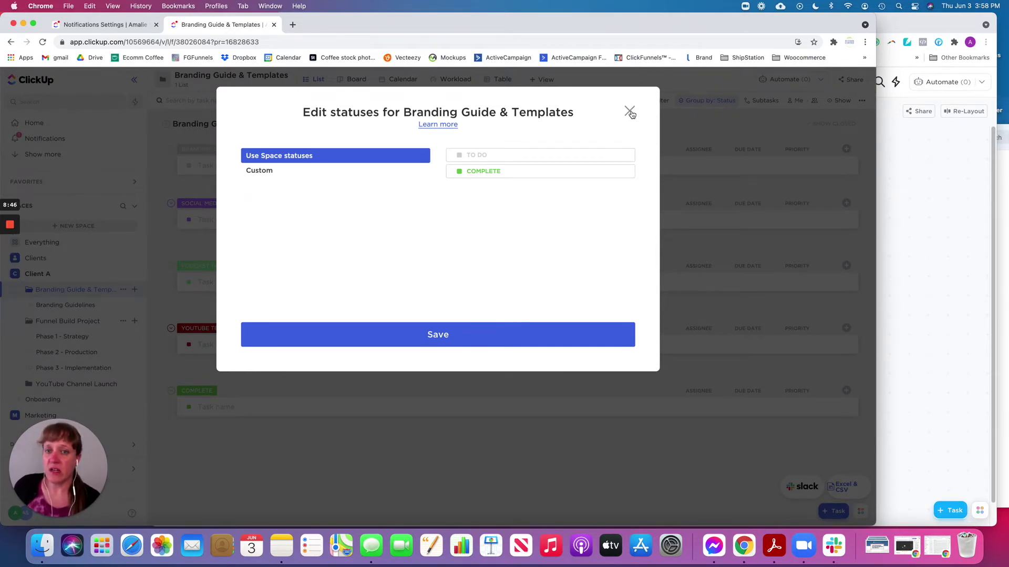
pyautogui.click(629, 111)
# Open the Branding Guidelines list, review its custom statuses in the status settings and save them as they are
pyautogui.click(63, 304)
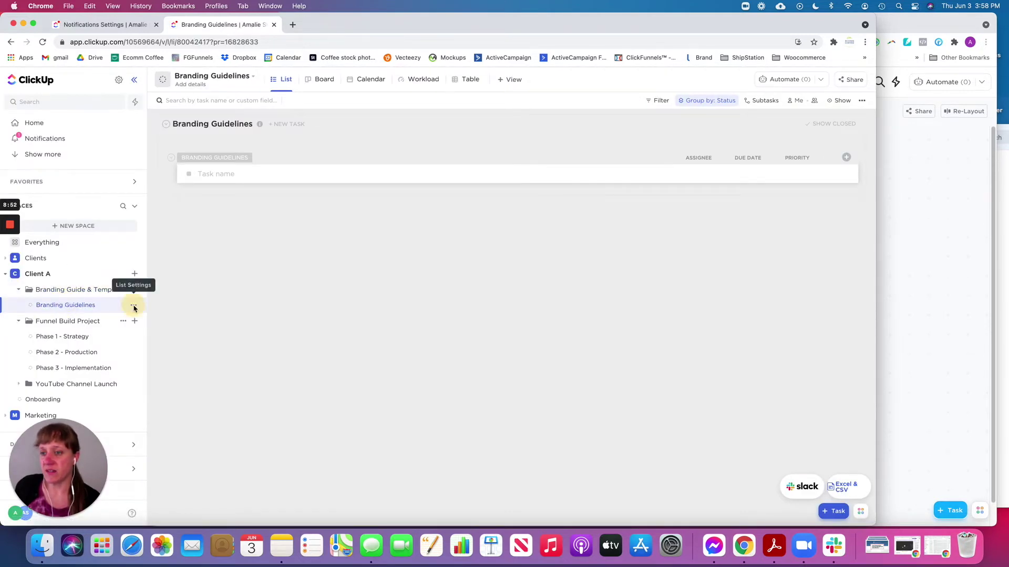
pyautogui.click(134, 308)
pyautogui.click(156, 411)
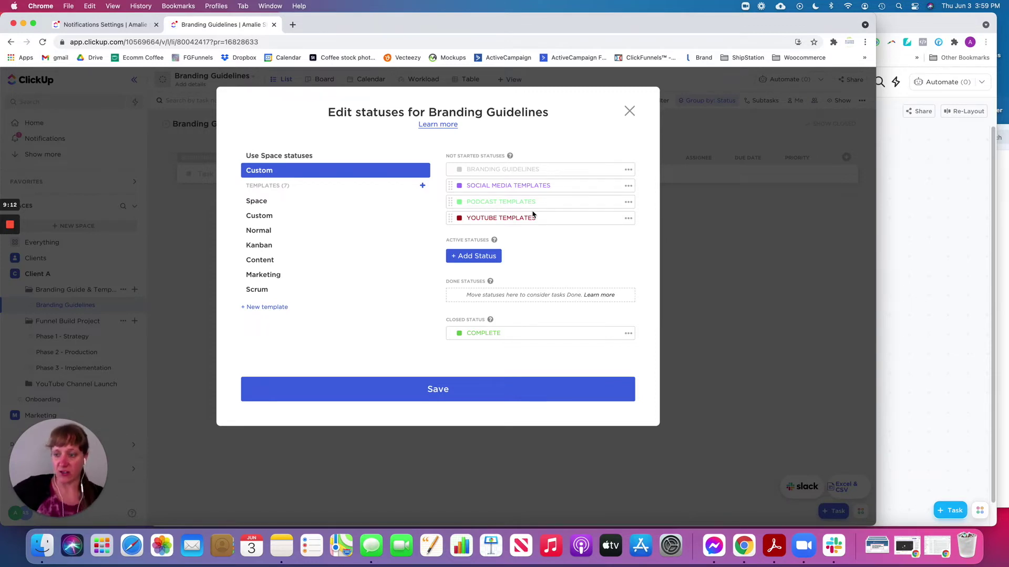
pyautogui.click(450, 393)
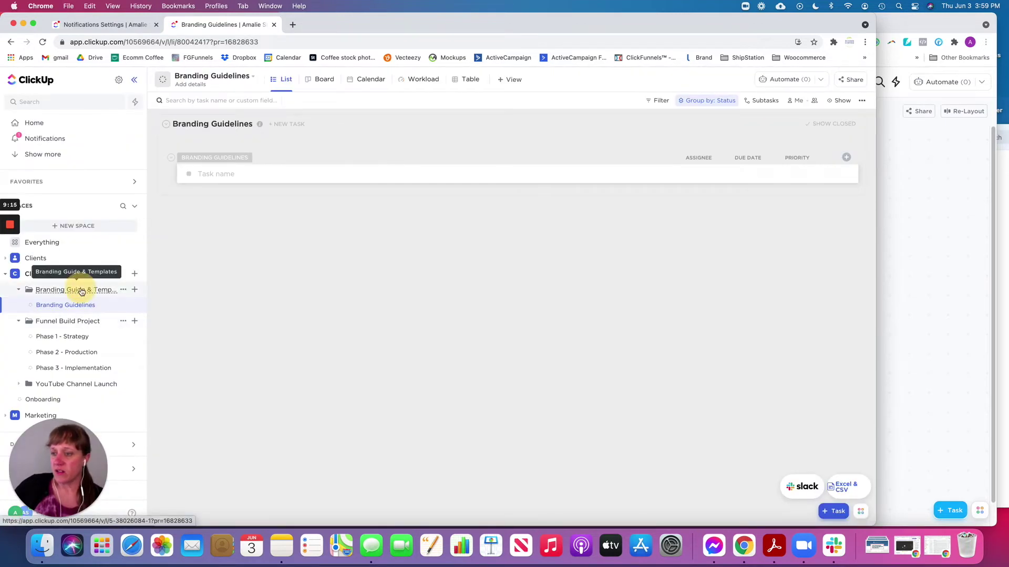
# Return to the Branding Guide & Templates folder and look over its status groups and available folder options
pyautogui.click(80, 291)
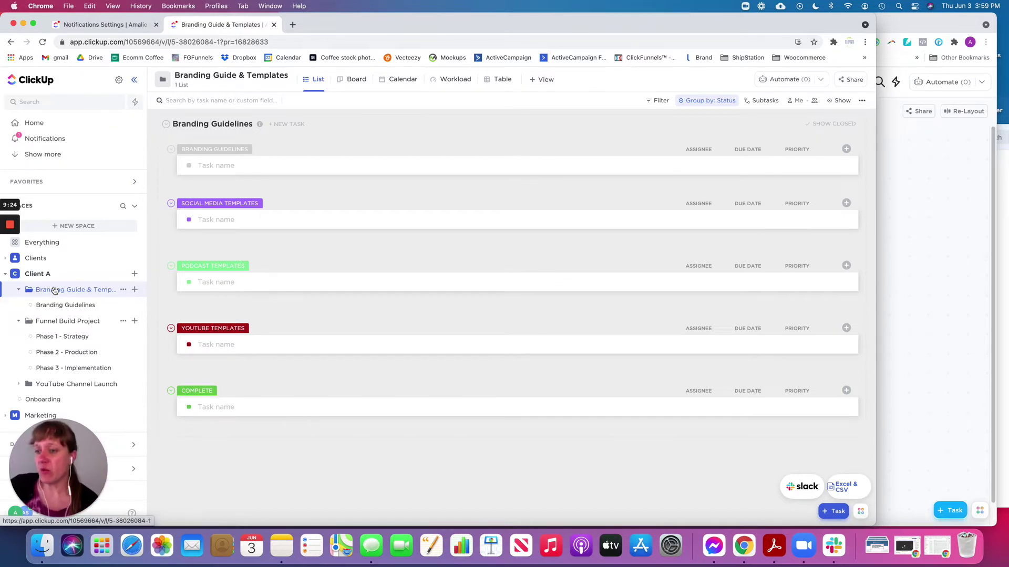
pyautogui.click(123, 290)
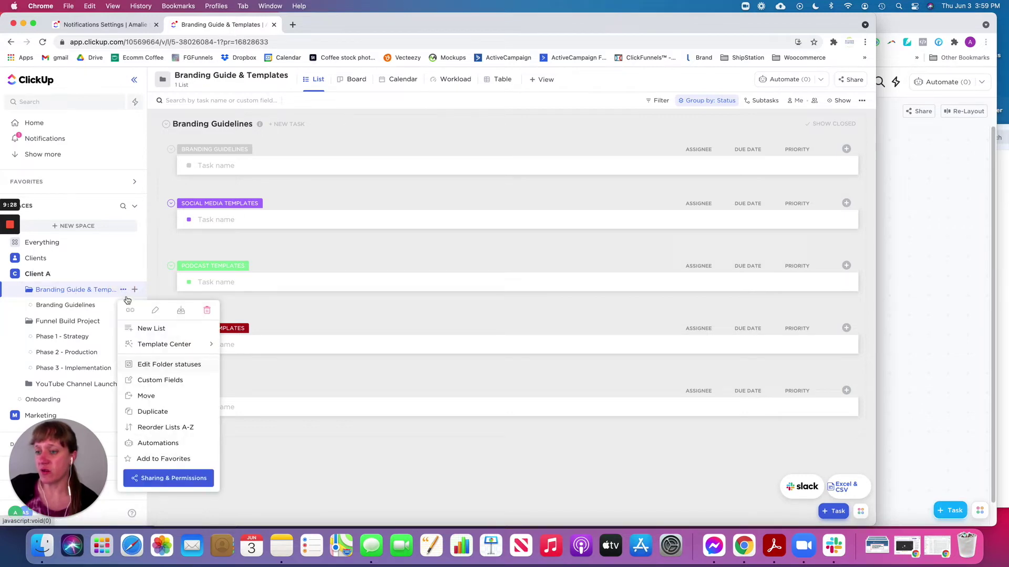
pyautogui.click(139, 255)
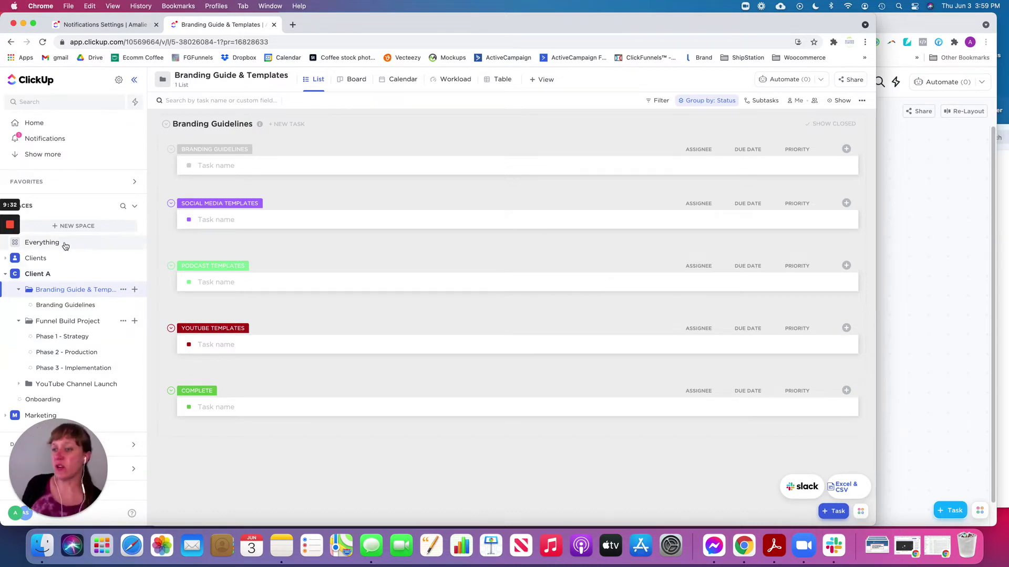
# Turn on empty statuses and task locations in the Branding Guidelines list view, and save the view
pyautogui.click(54, 307)
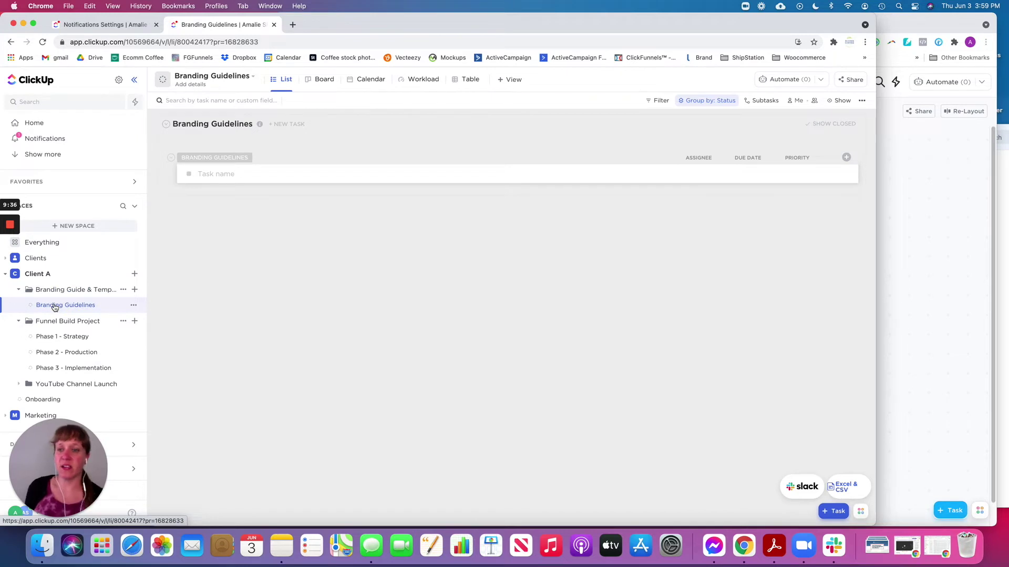
pyautogui.click(838, 101)
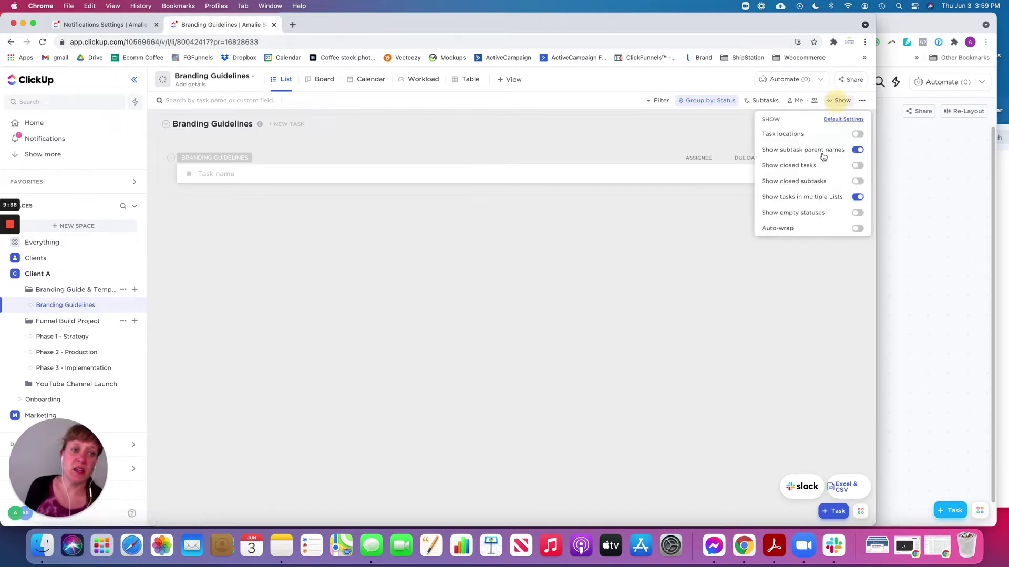
pyautogui.click(857, 212)
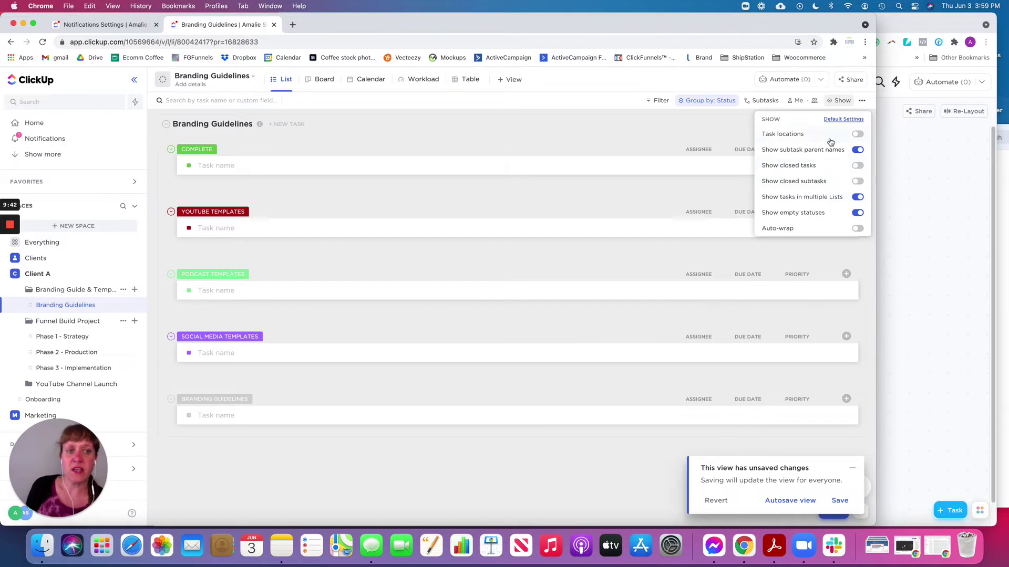
pyautogui.click(855, 135)
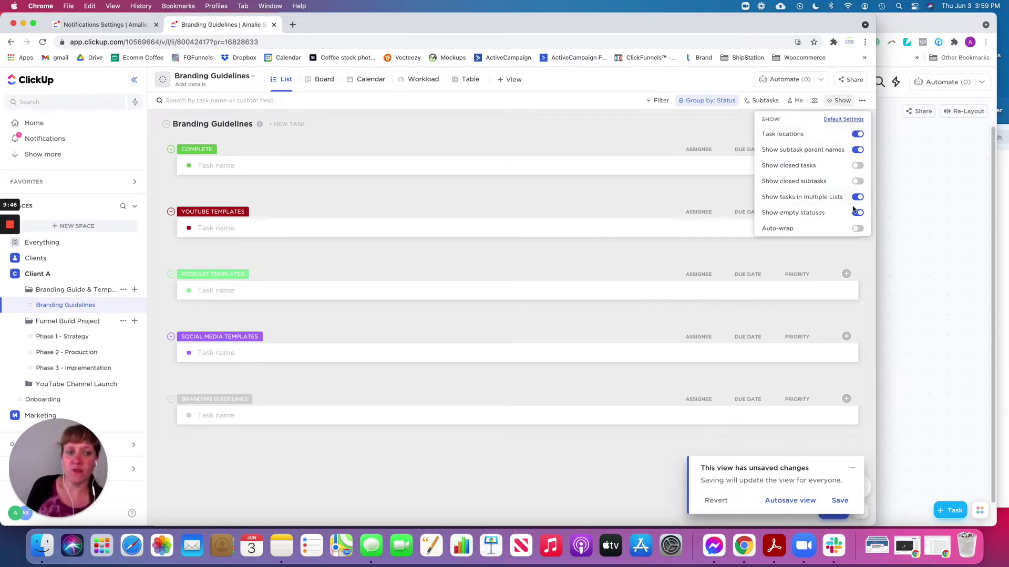
pyautogui.click(840, 502)
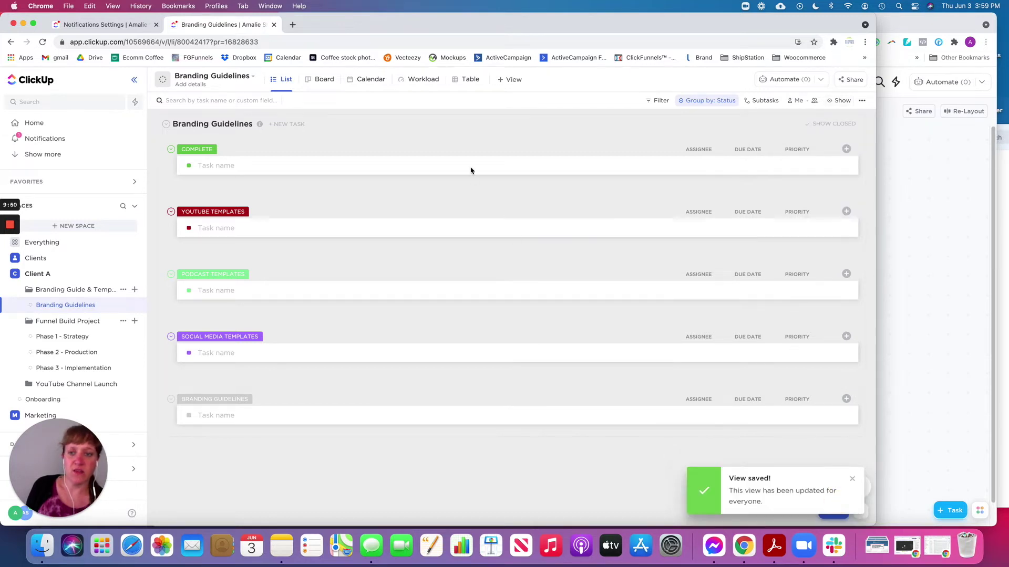
# Reverse the status grouping in the Branding Guidelines list so it runs from Branding Guidelines to Complete, and save the view
pyautogui.click(695, 102)
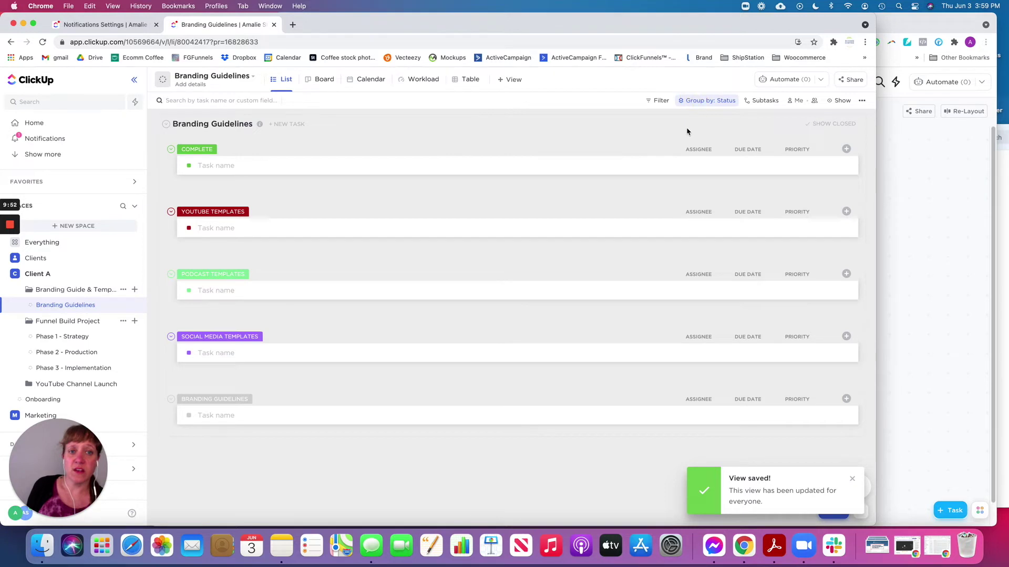
pyautogui.click(686, 140)
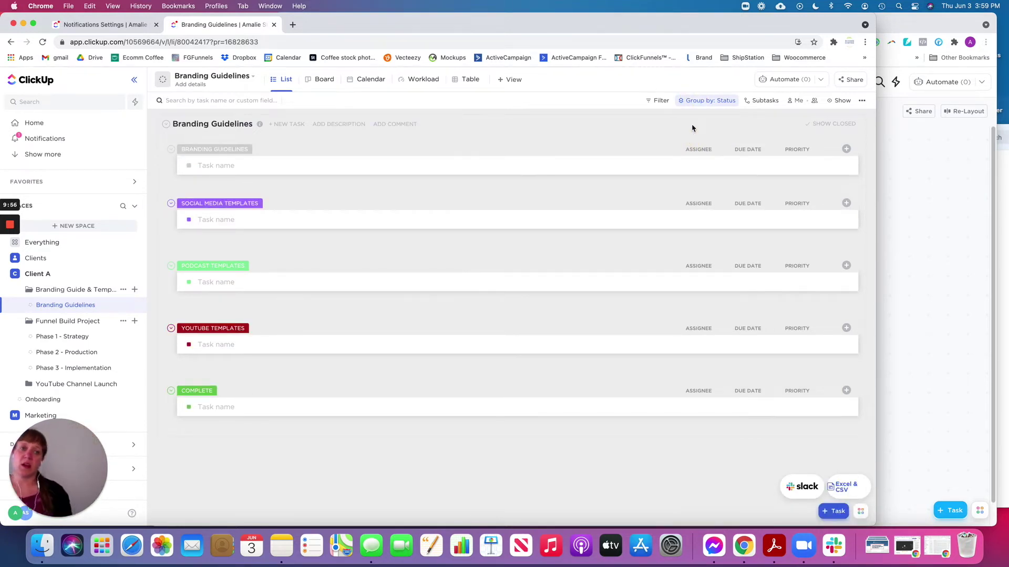
pyautogui.click(698, 102)
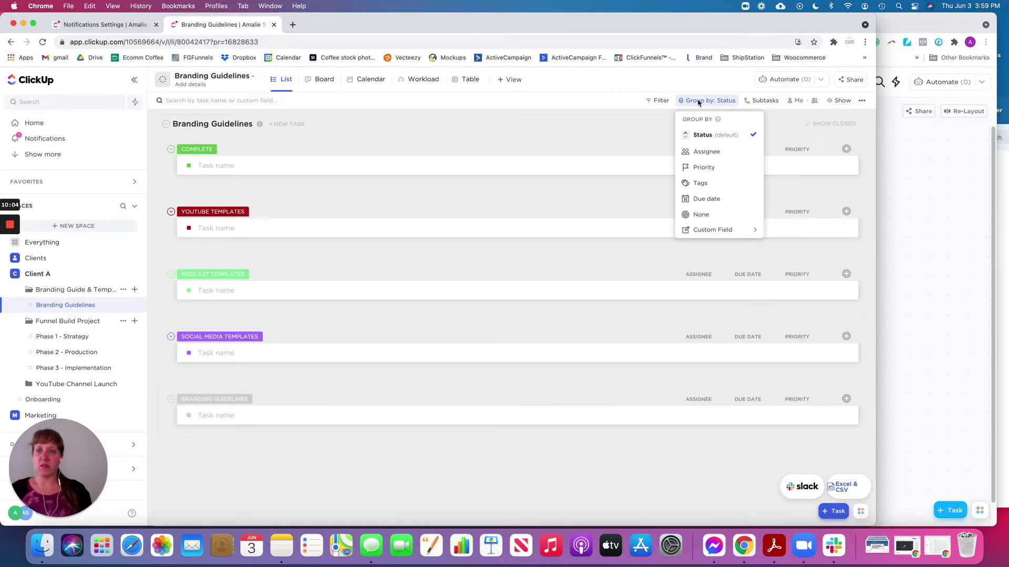
pyautogui.click(685, 138)
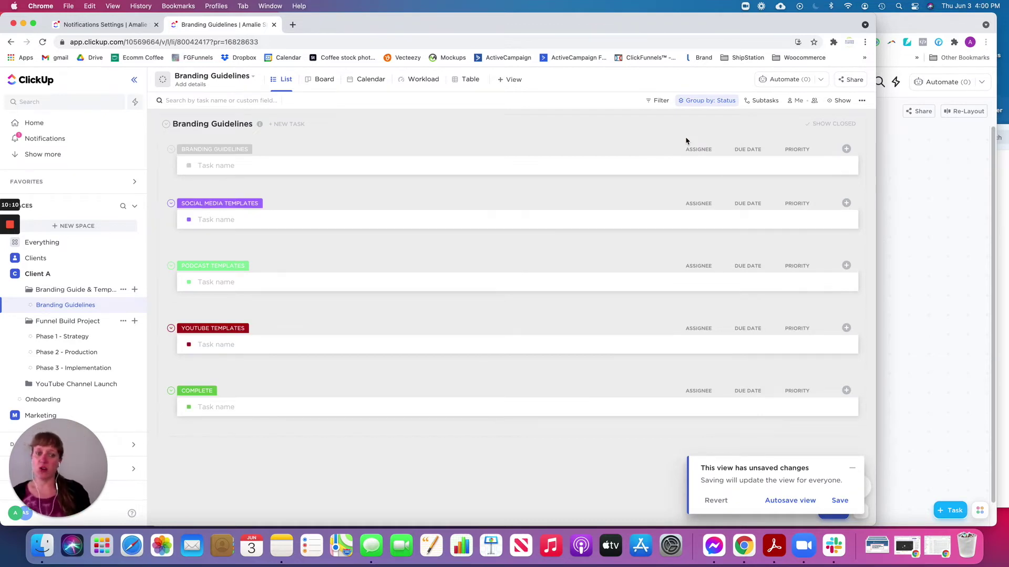
pyautogui.click(840, 500)
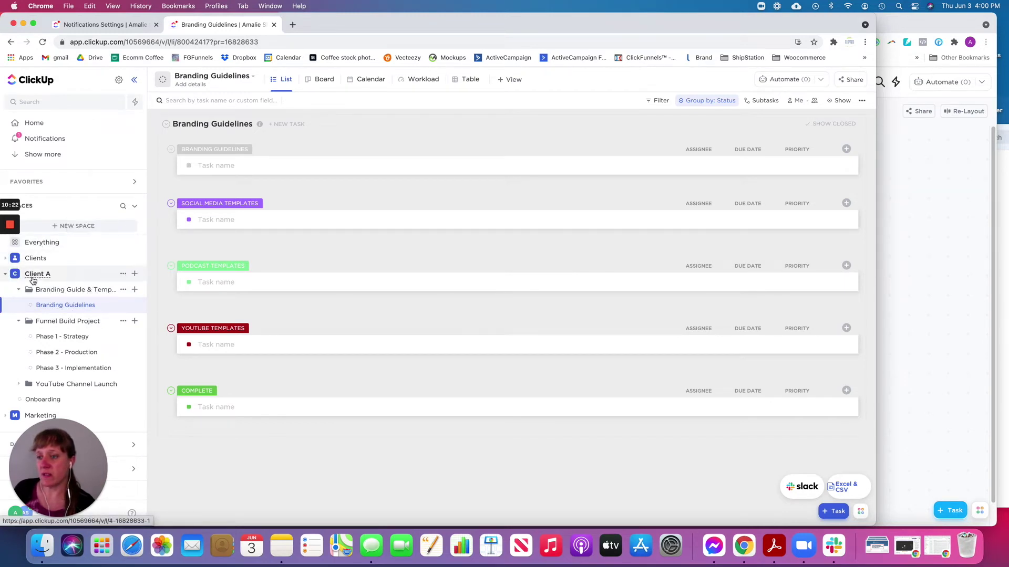
# Add a task named "Task #1" under the Branding Guidelines status and check the view's display options
pyautogui.click(221, 166)
pyautogui.write('Ta')
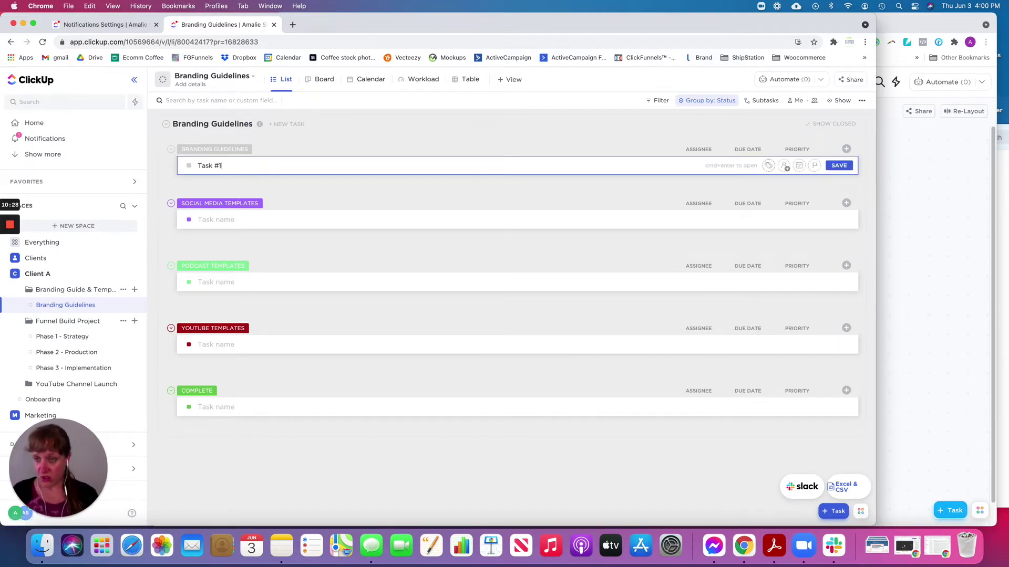
pyautogui.write('sk #1')
pyautogui.press('Return')
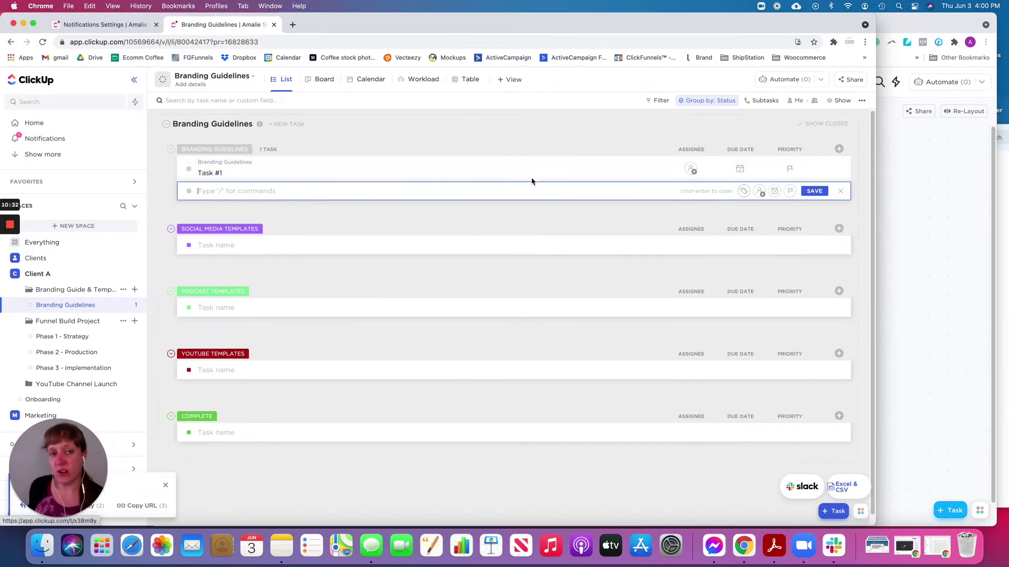
pyautogui.click(840, 100)
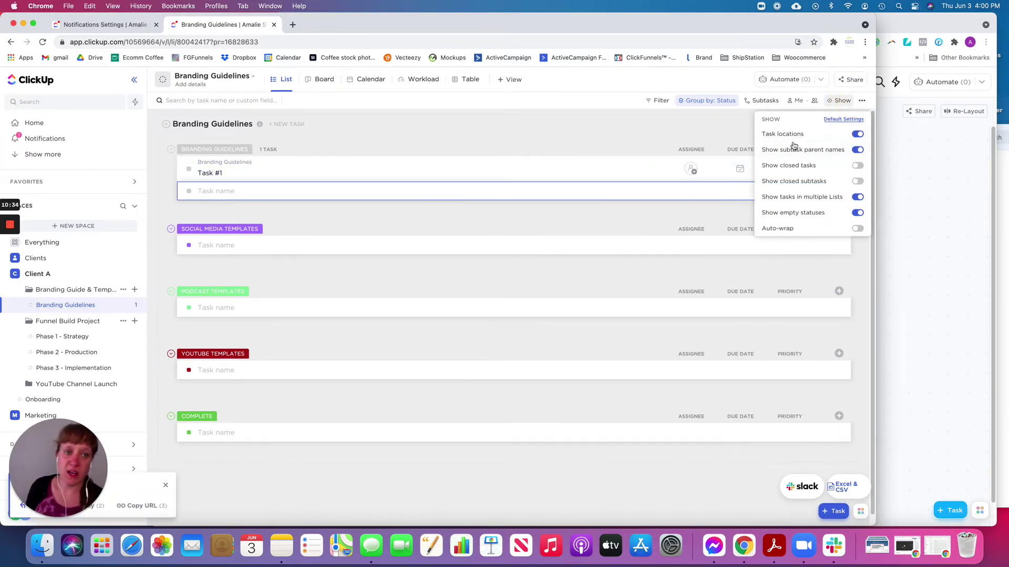
pyautogui.click(446, 132)
# Open Task #1 and add a subtask named "Subtask #1" to it
pyautogui.click(288, 167)
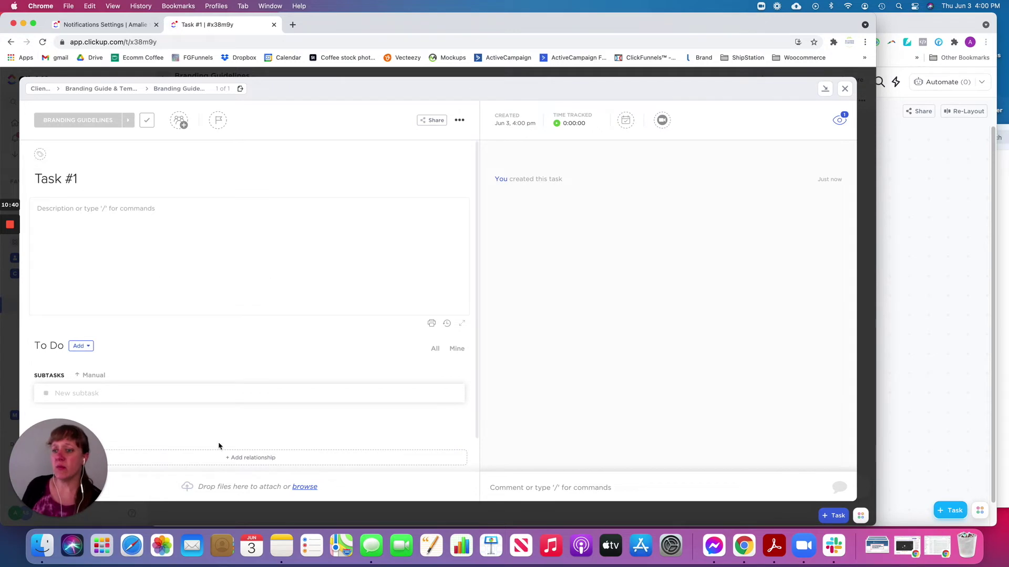
pyautogui.scroll(-1, 318, 247)
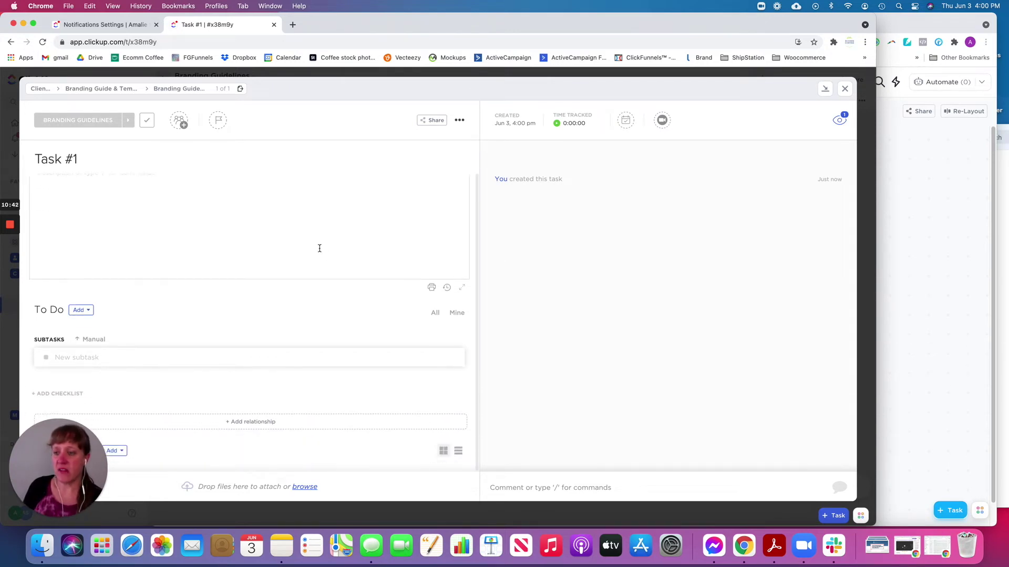
pyautogui.click(68, 360)
pyautogui.write('Subtask')
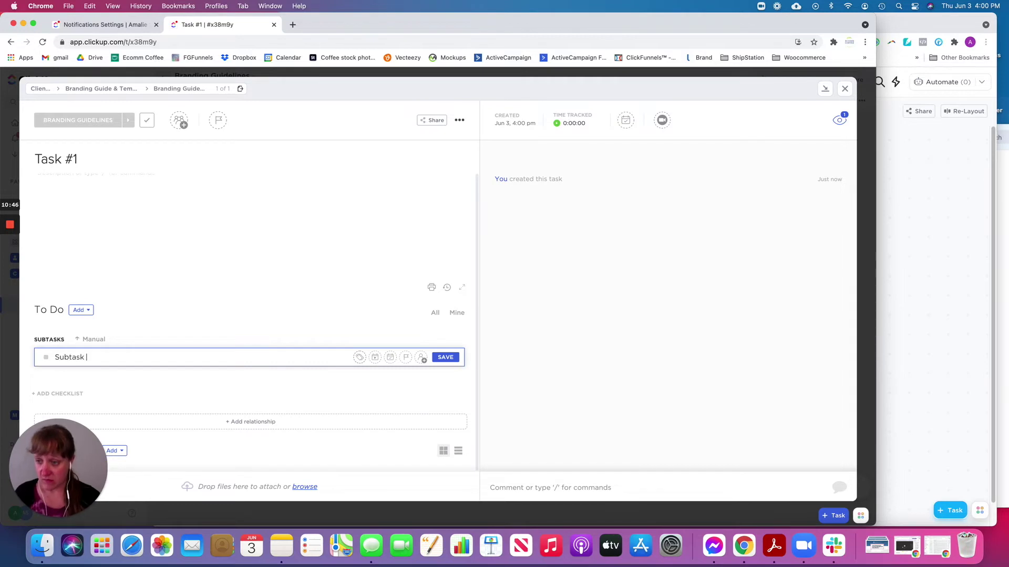
pyautogui.write(' #1')
pyautogui.press('Return')
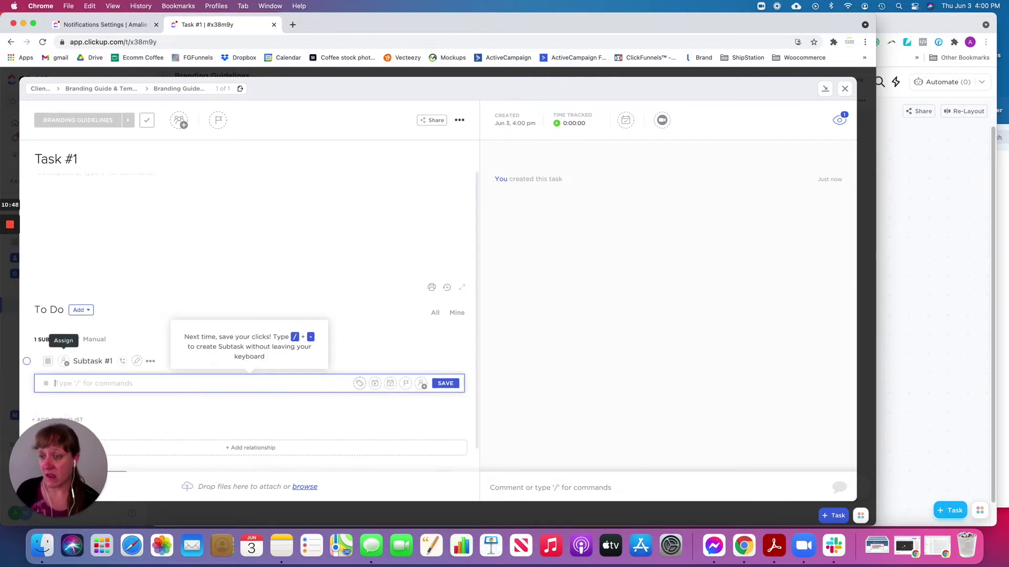
# Open Subtask #1 and add a nested subtask named "Nested Subtask #1"
pyautogui.click(93, 361)
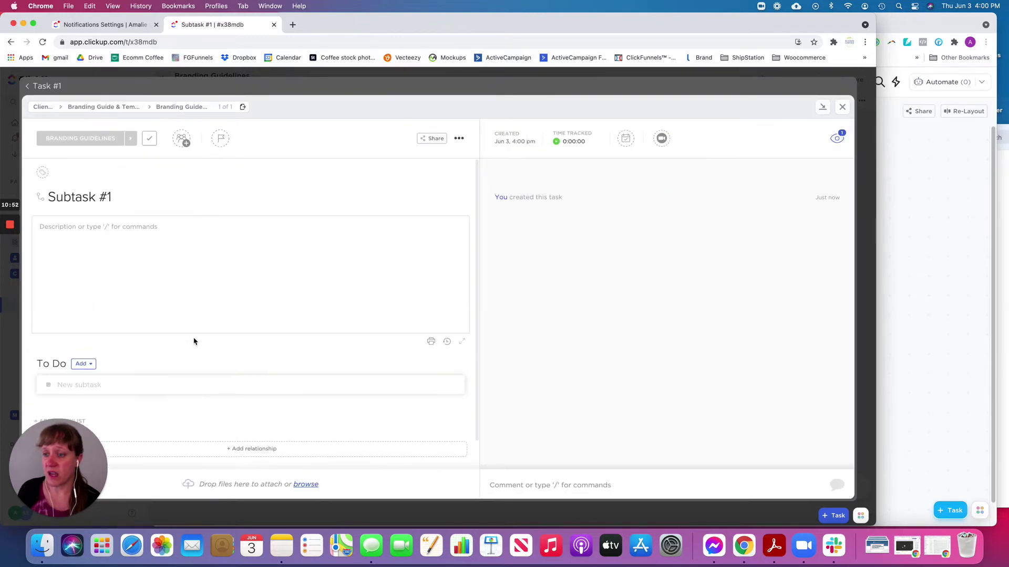
pyautogui.click(103, 389)
pyautogui.write('Su')
pyautogui.press('BackSpace')
pyautogui.write('Ne')
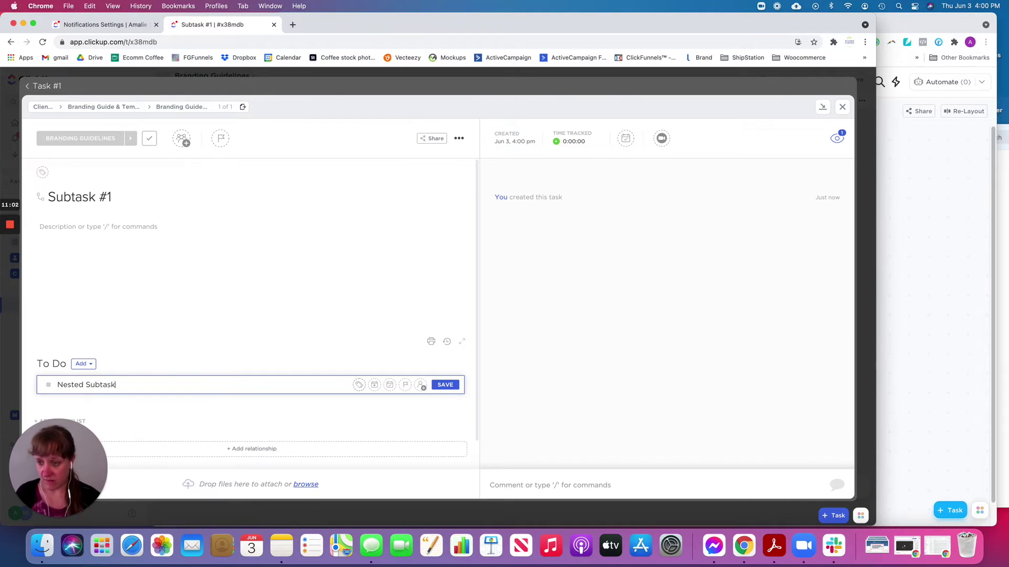
pyautogui.write('1')
pyautogui.press('Return')
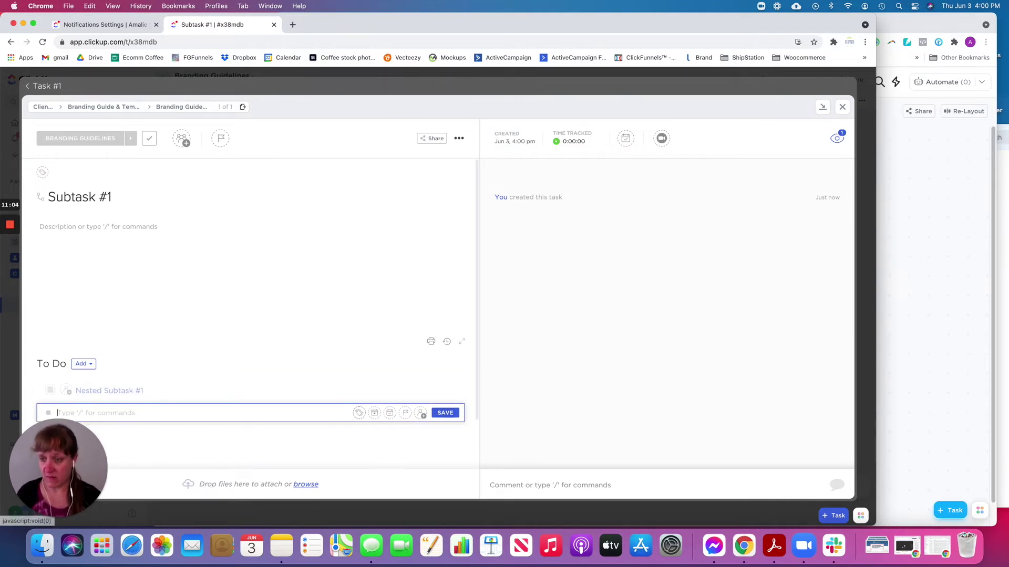
# Return to the parent Task #1 and expand Subtask #1 in its to-do section to show the nested subtask
pyautogui.click(46, 88)
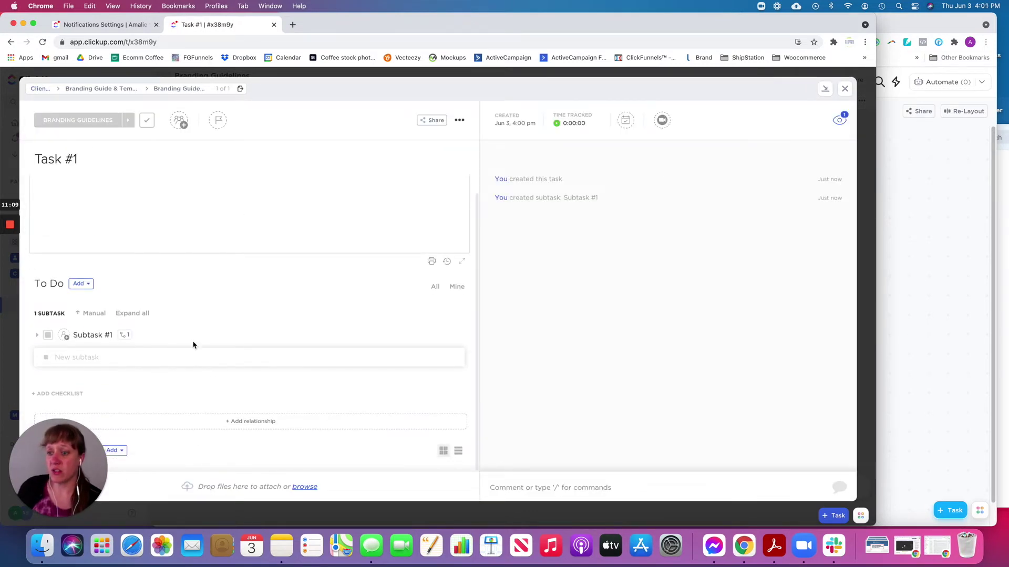
pyautogui.click(126, 336)
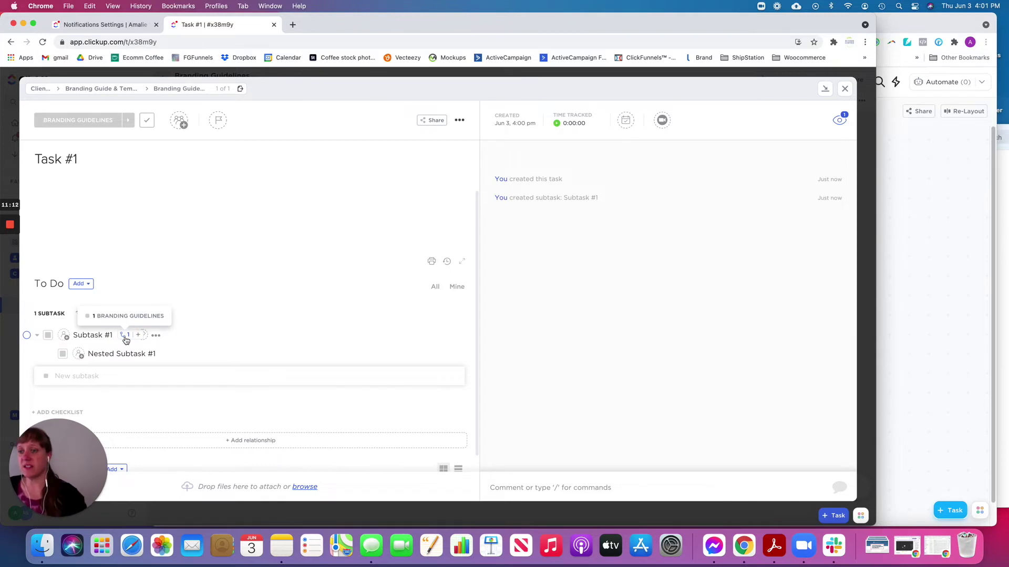
pyautogui.click(618, 429)
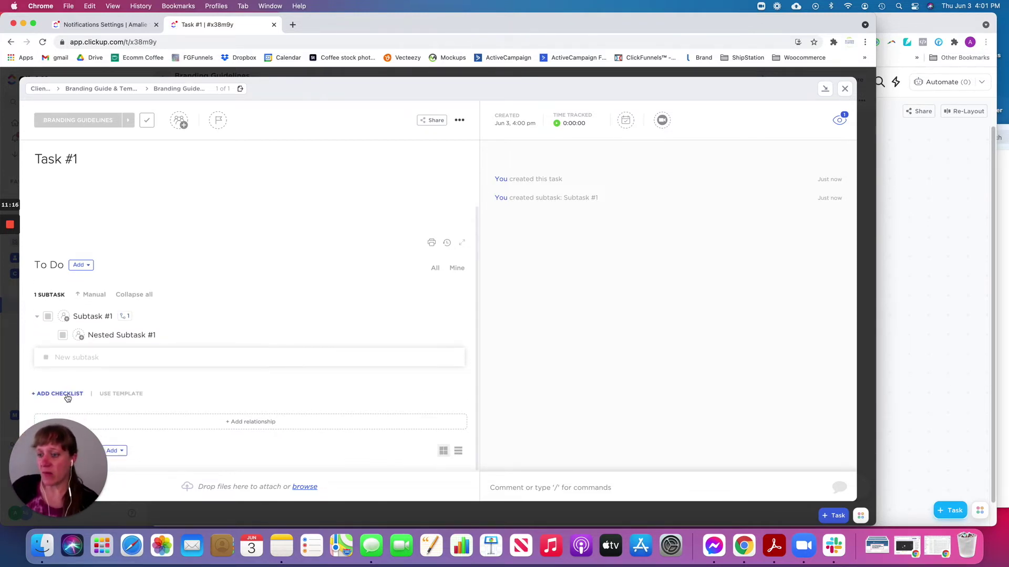
# Add a checklist to Task #1 with "Checklist item #1" and "Checklist item #2", and check the checklist's options
pyautogui.click(67, 395)
pyautogui.write('Checklist item')
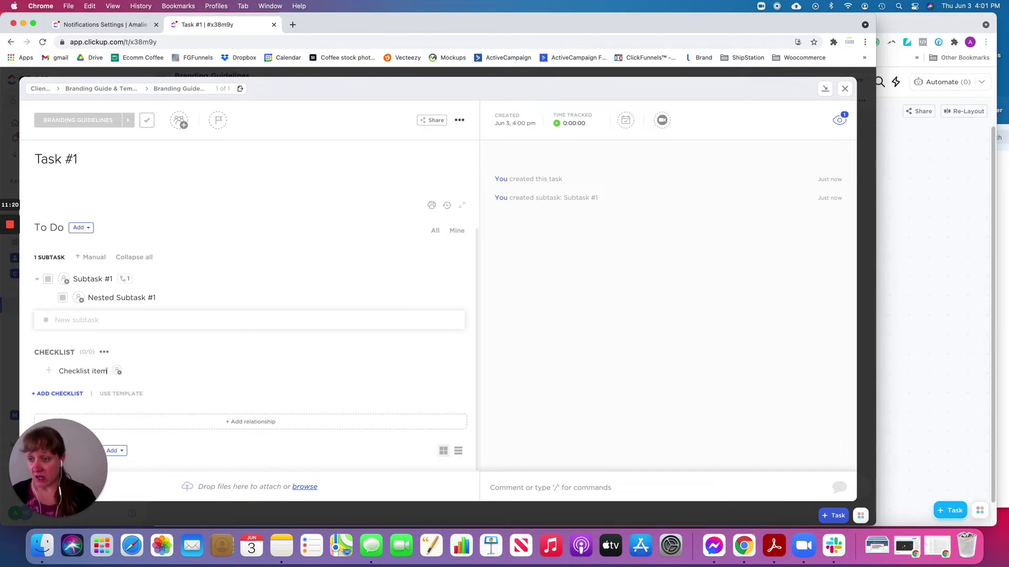
pyautogui.write(' #1')
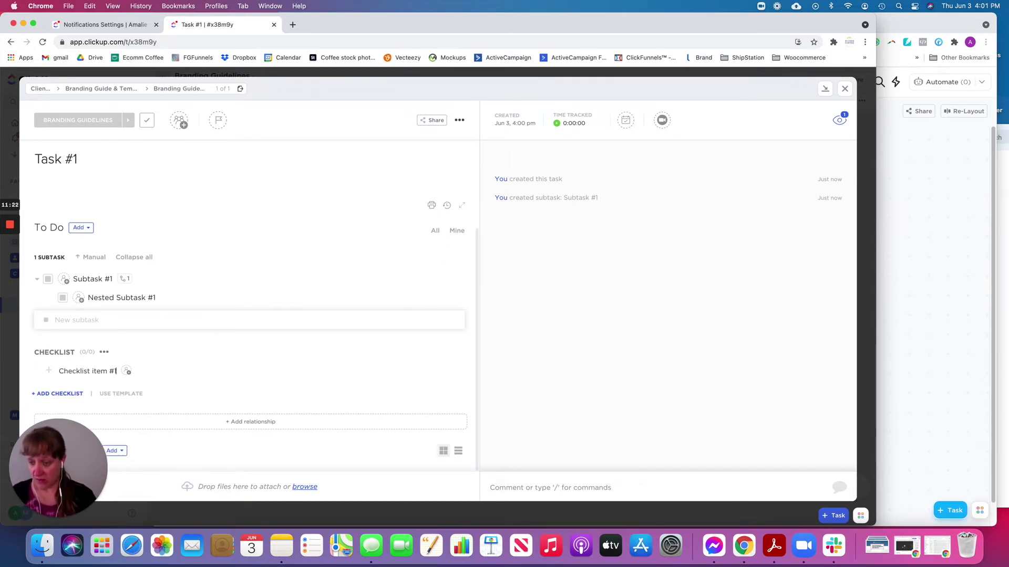
pyautogui.press('Return')
pyautogui.write('Checklist item')
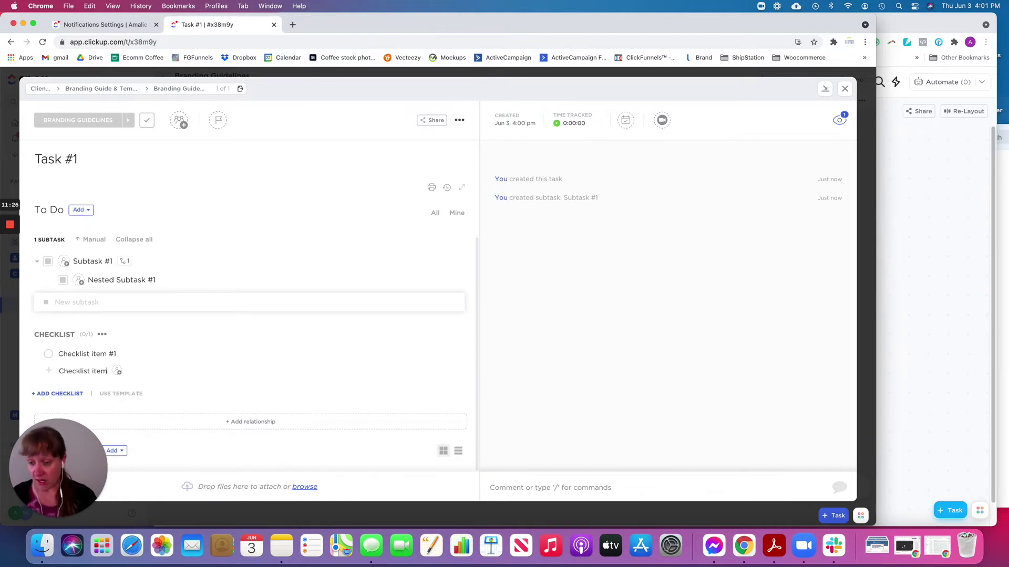
pyautogui.write(' #2')
pyautogui.press('Return')
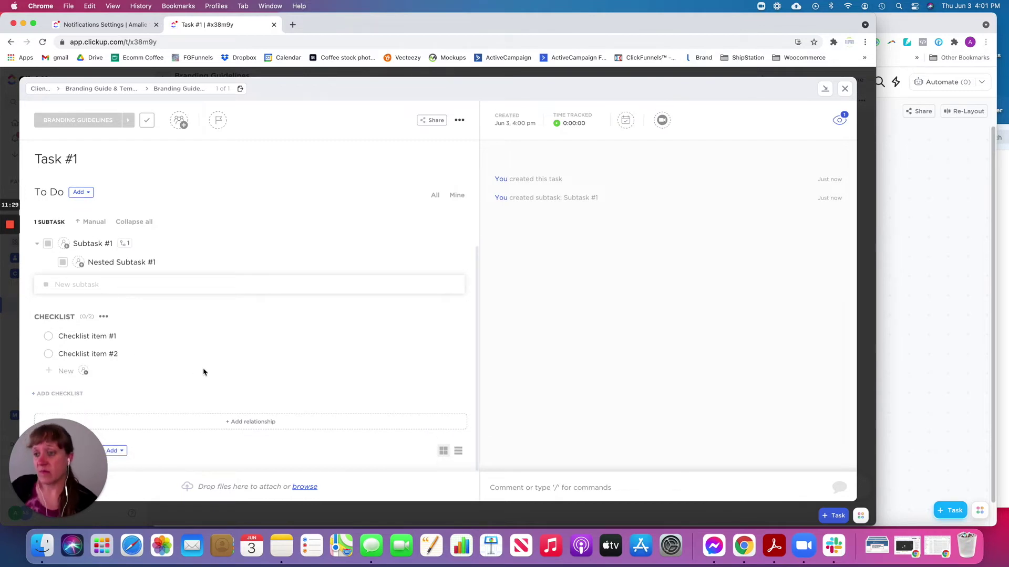
pyautogui.click(104, 318)
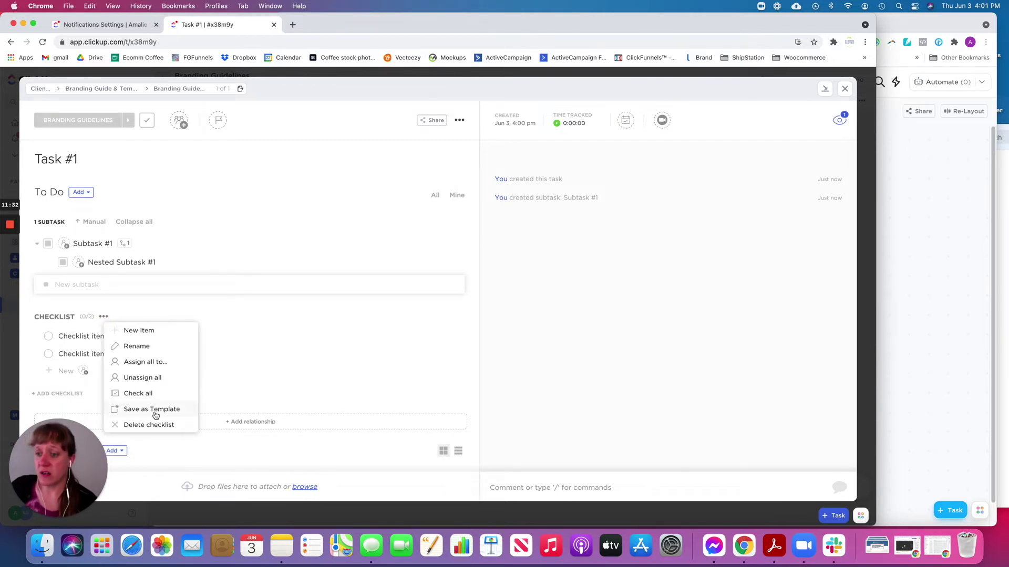
pyautogui.click(588, 361)
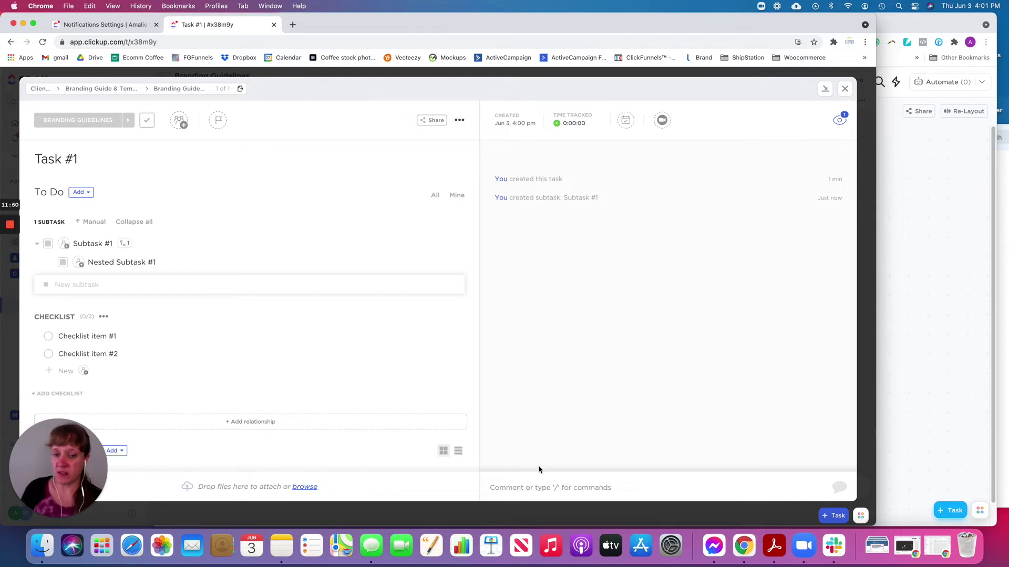
# Try mentioning people such as the assignees in a new comment on Task #1, and clear the draft
pyautogui.click(549, 487)
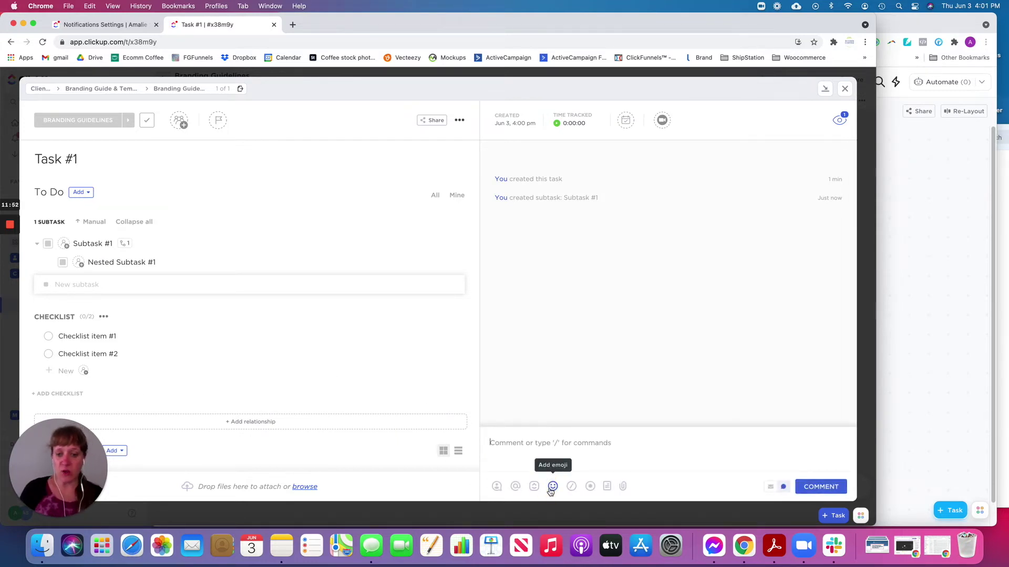
pyautogui.write('@')
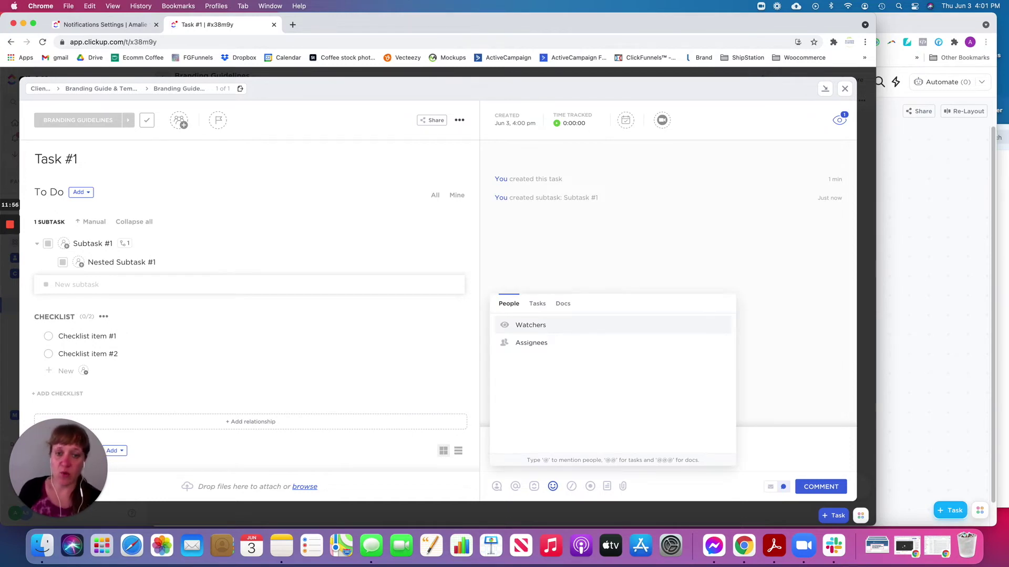
pyautogui.click(766, 448)
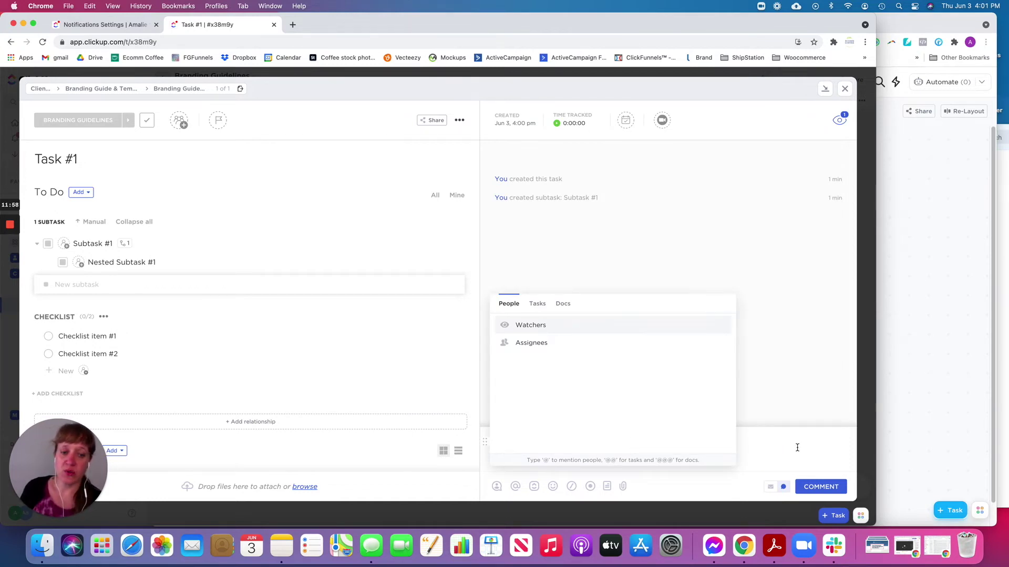
pyautogui.click(788, 388)
pyautogui.click(508, 444)
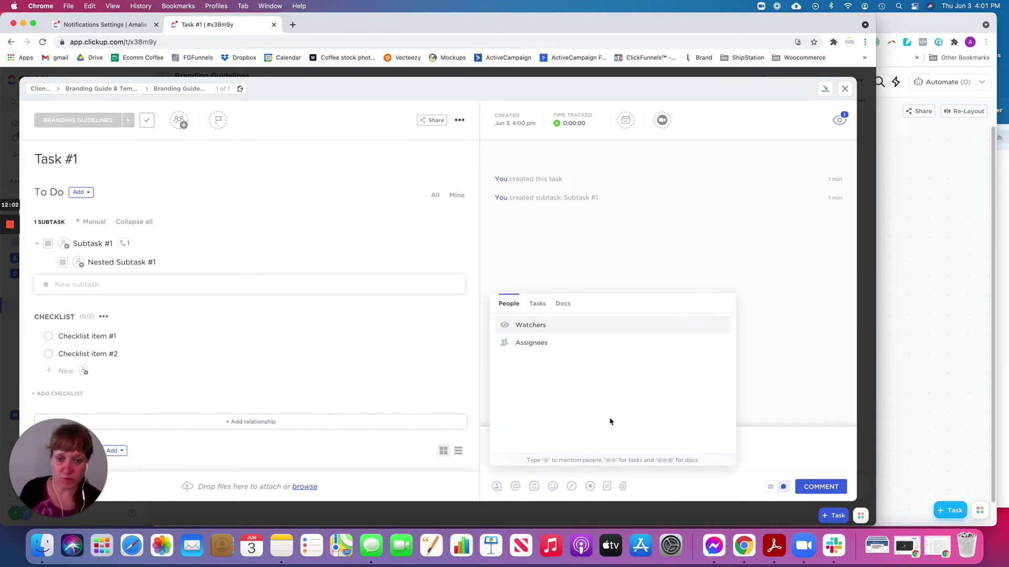
pyautogui.click(529, 343)
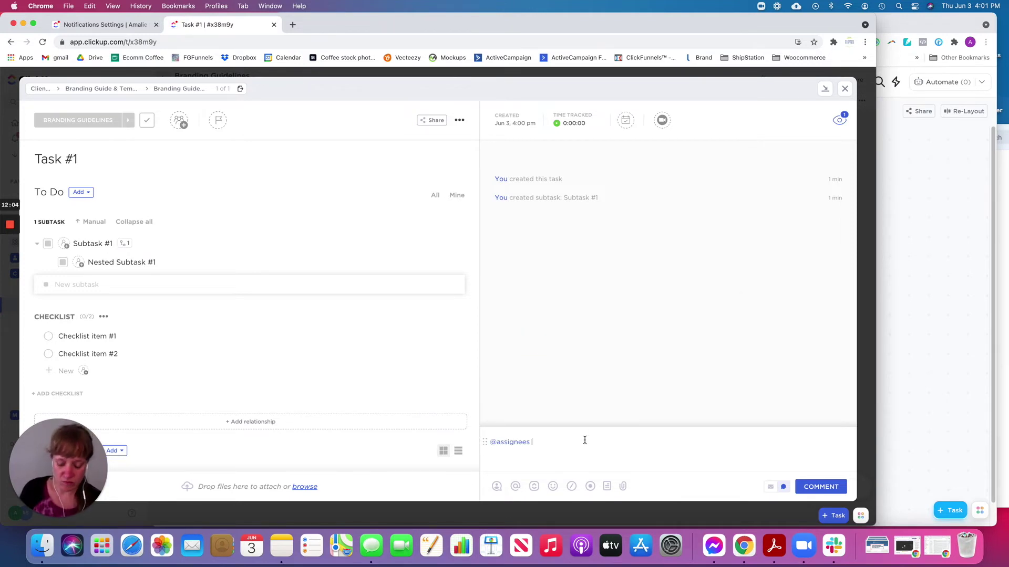
pyautogui.press('BackSpace')
pyautogui.press('BackSpace')
pyautogui.write('@')
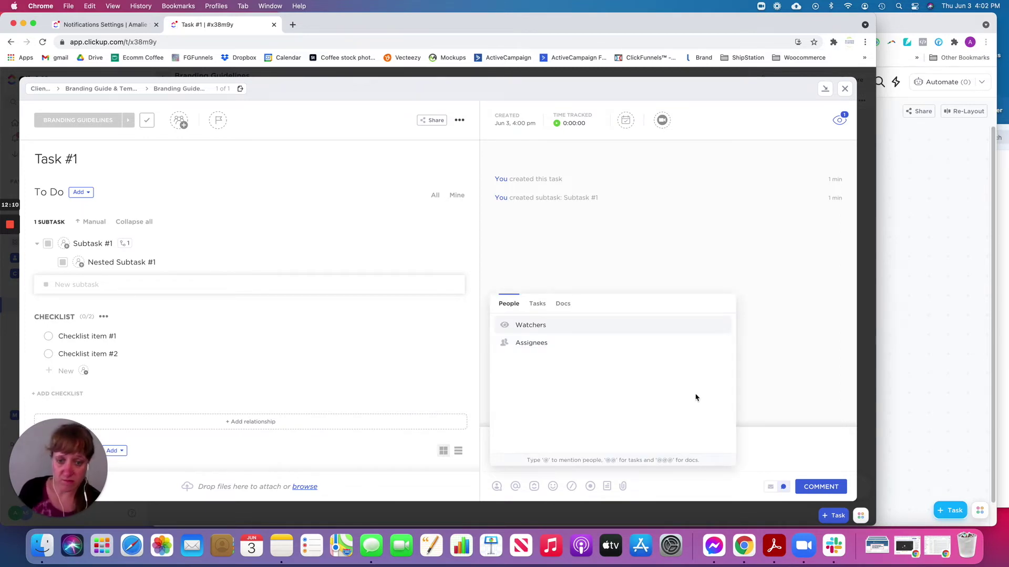
pyautogui.write('me')
pyautogui.press('BackSpace')
pyautogui.press('BackSpace')
pyautogui.press('BackSpace')
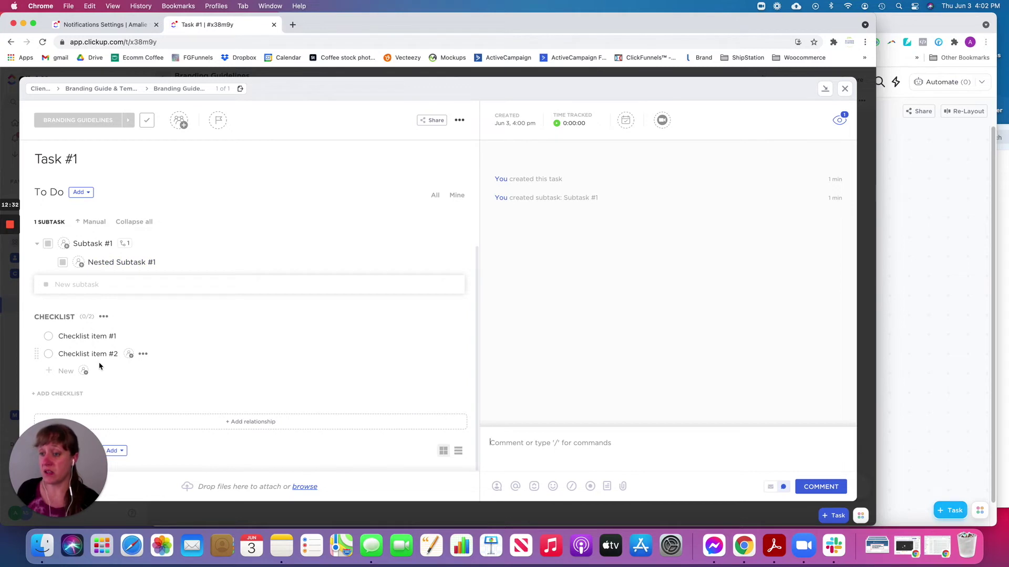
# Post the comment "Please see this" on Task #1 assigned to Me, and resolve it
pyautogui.moveTo(84, 449); pyautogui.dragTo(352, 271)
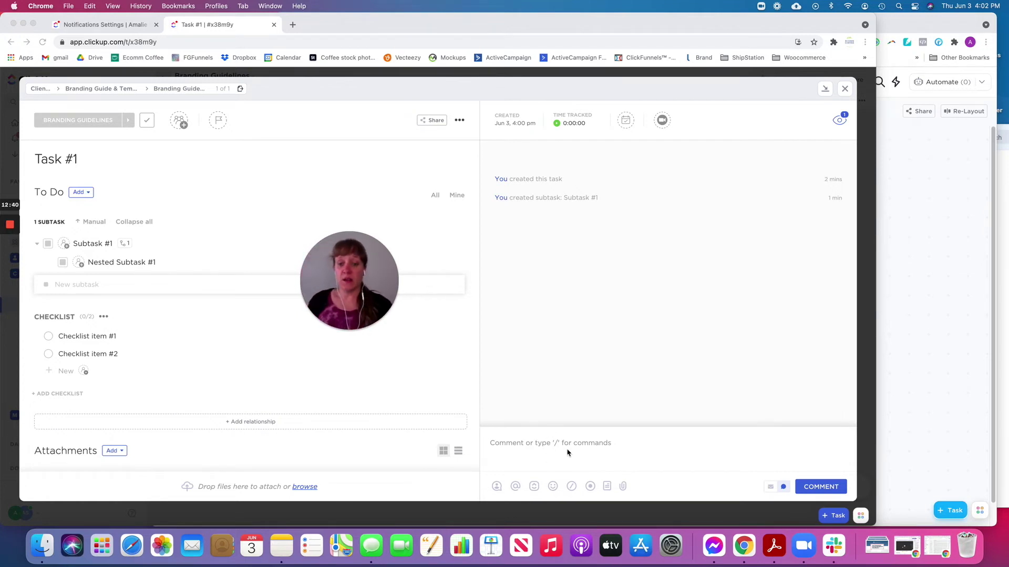
pyautogui.click(497, 488)
pyautogui.click(497, 489)
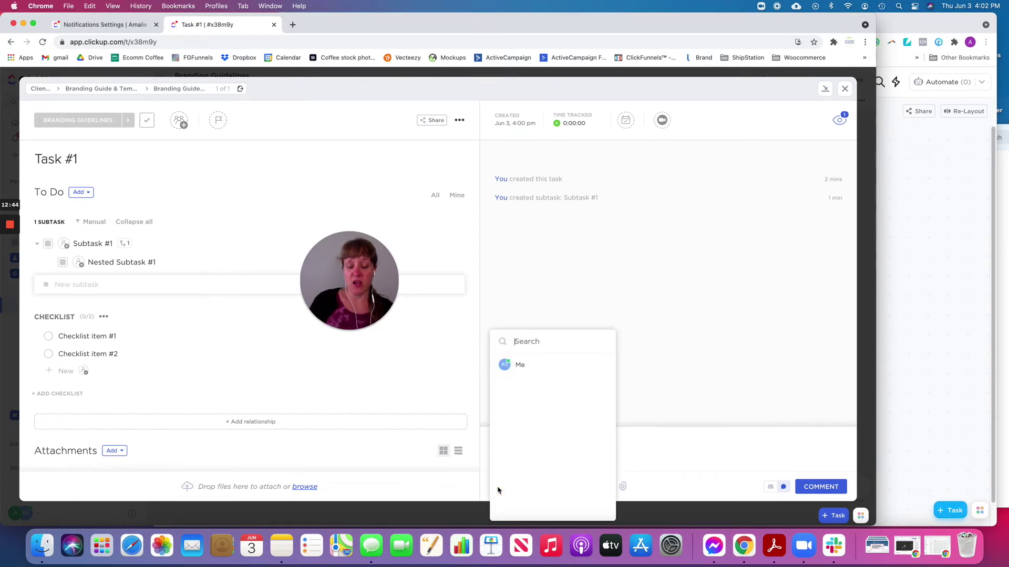
pyautogui.click(559, 364)
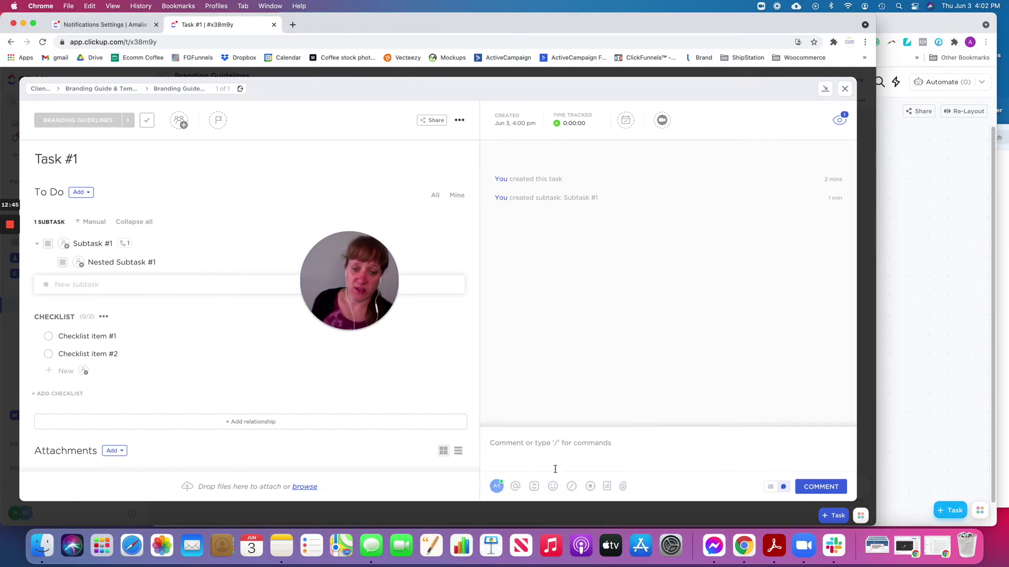
pyautogui.click(525, 465)
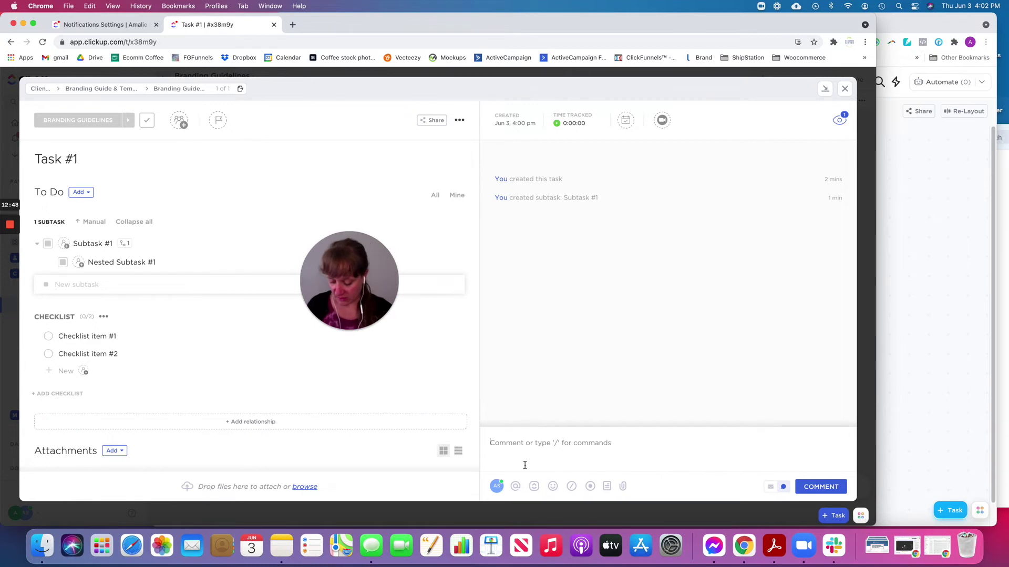
pyautogui.write('Please see this')
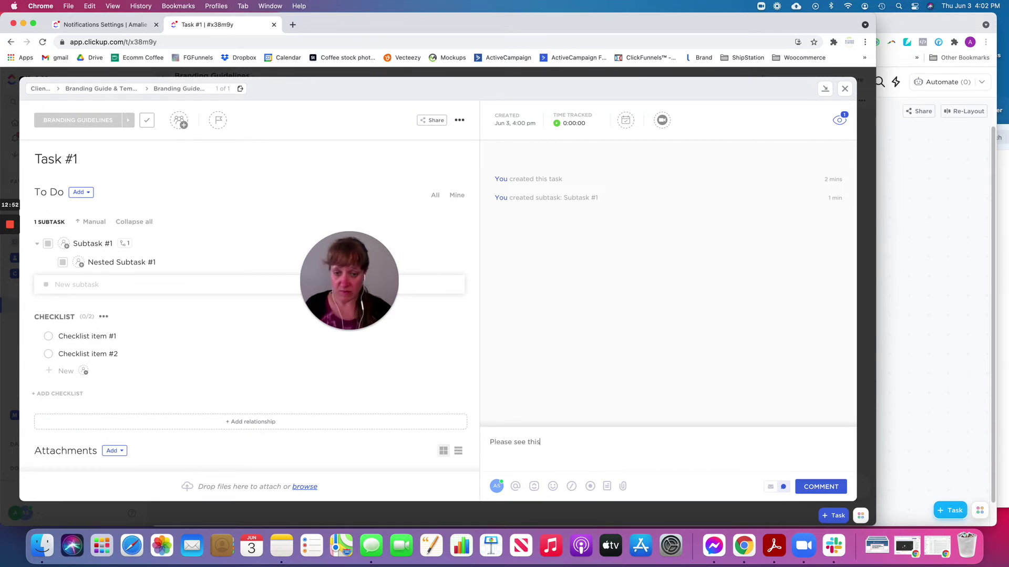
pyautogui.press('Return')
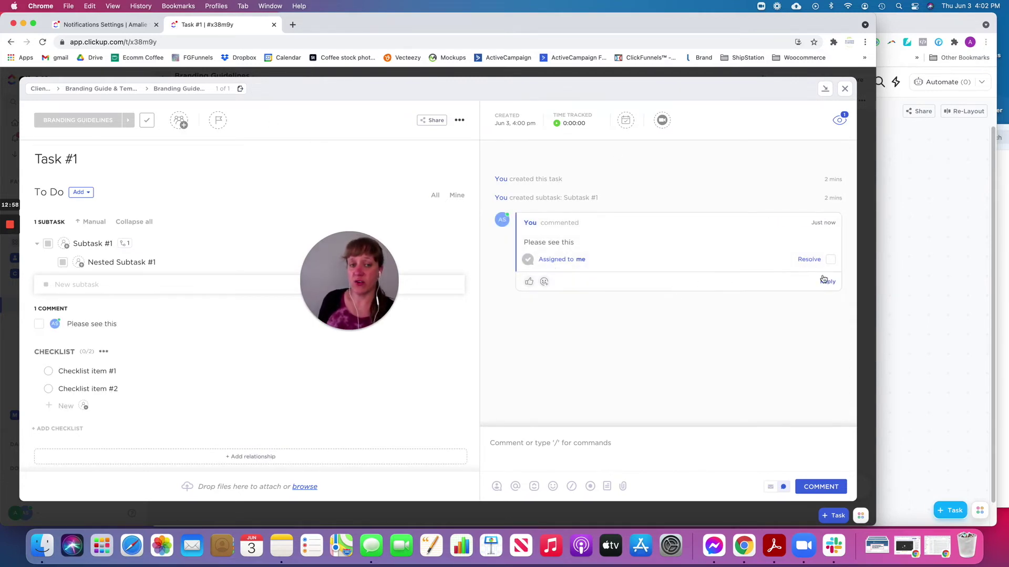
pyautogui.click(831, 261)
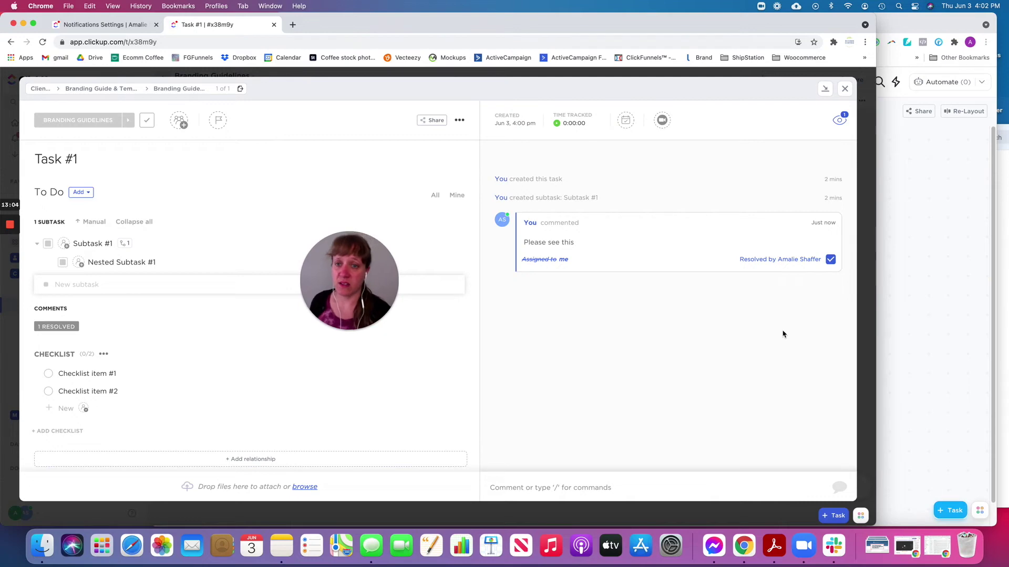
# Close Task #1, look at the hierarchy mind map in the other browser window, and return to the Branding Guidelines list
pyautogui.click(844, 88)
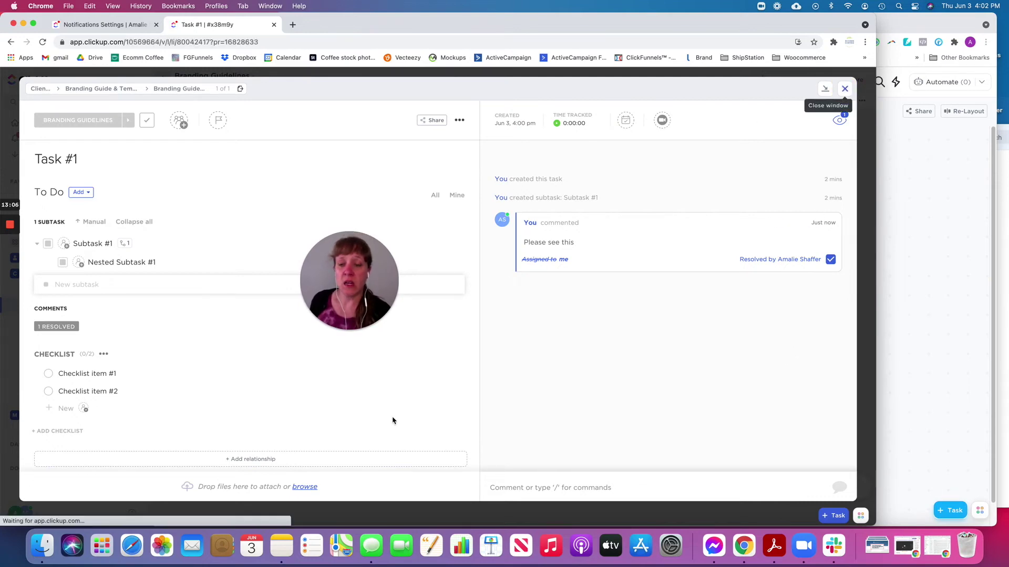
pyautogui.click(921, 262)
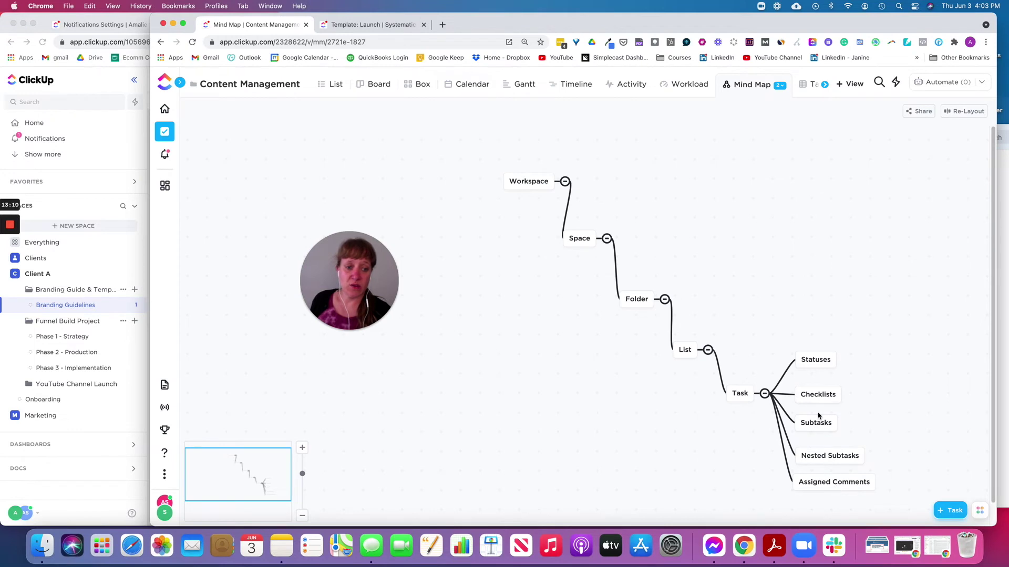
pyautogui.click(105, 145)
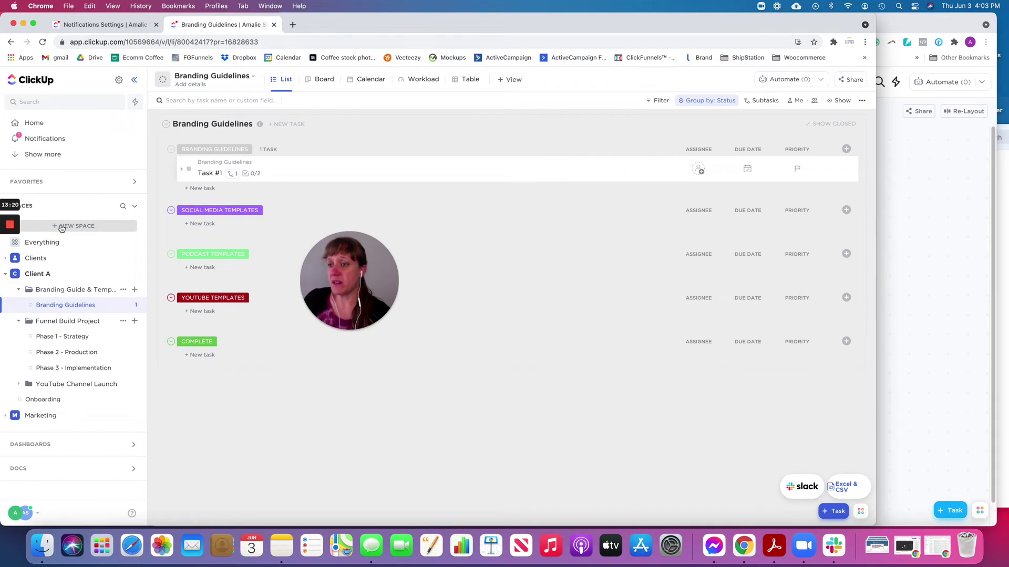
# Open the Clients space and check what can be added to the space and to its Client Project folder
pyautogui.click(31, 259)
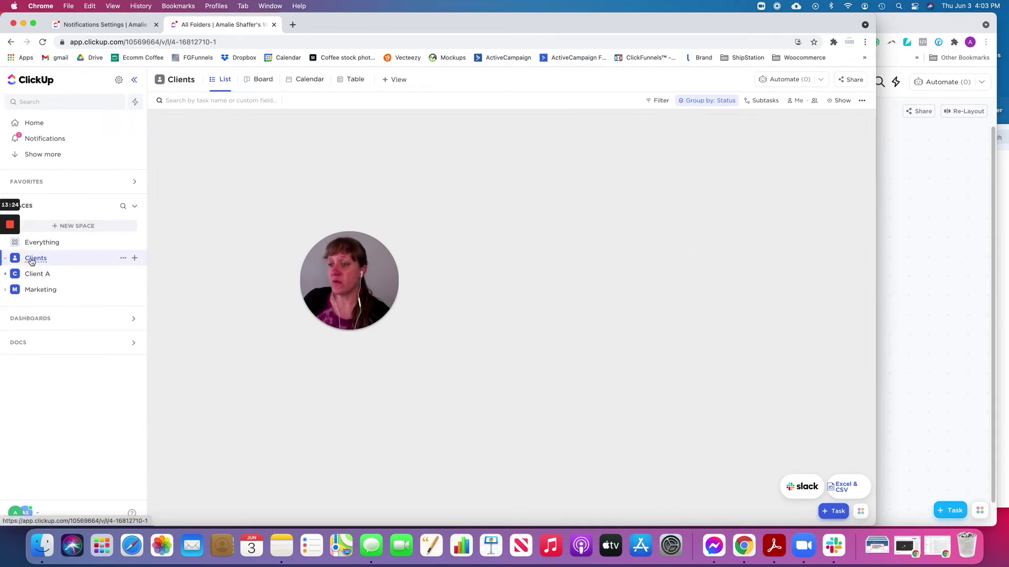
pyautogui.click(135, 259)
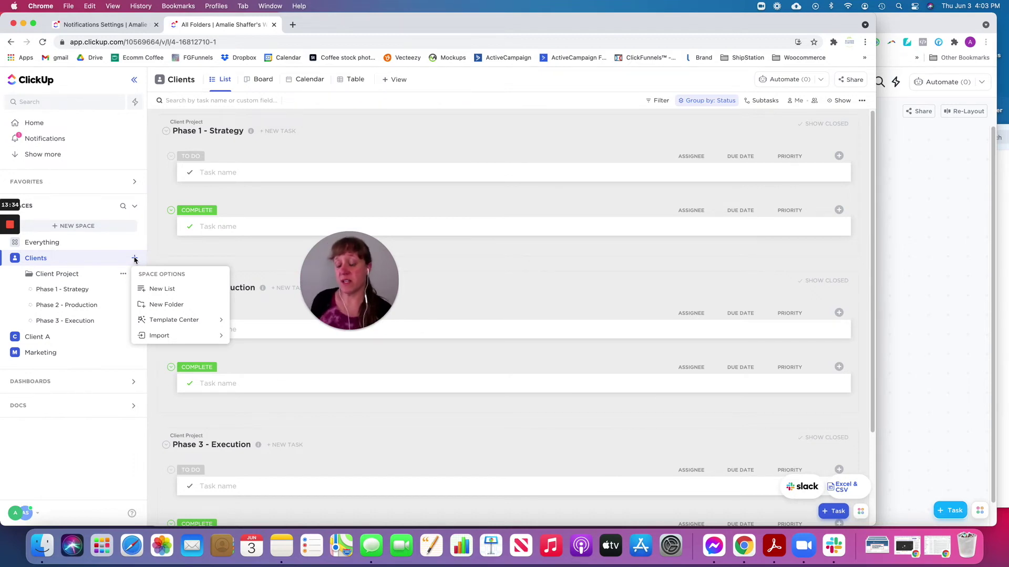
pyautogui.click(64, 276)
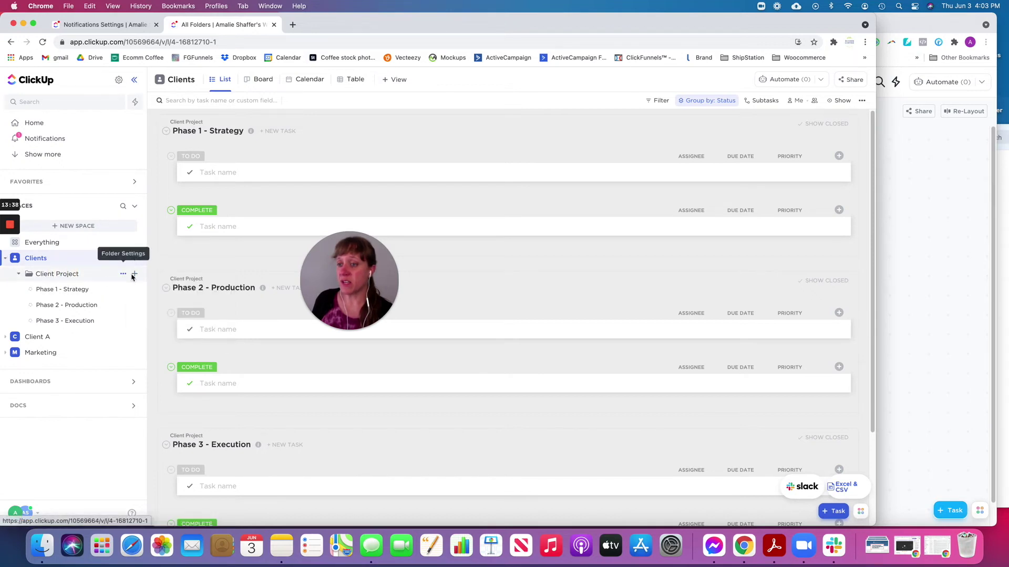
pyautogui.click(135, 275)
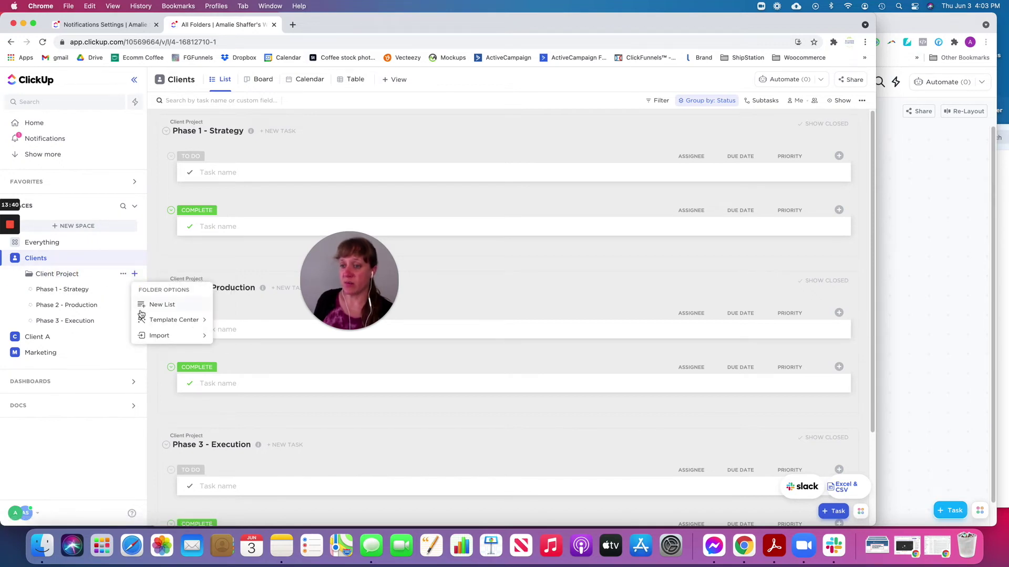
pyautogui.click(89, 329)
# View the new task entry in the Phase 3 - Execution list, and open the list info for Phase 1 - Strategy
pyautogui.click(61, 322)
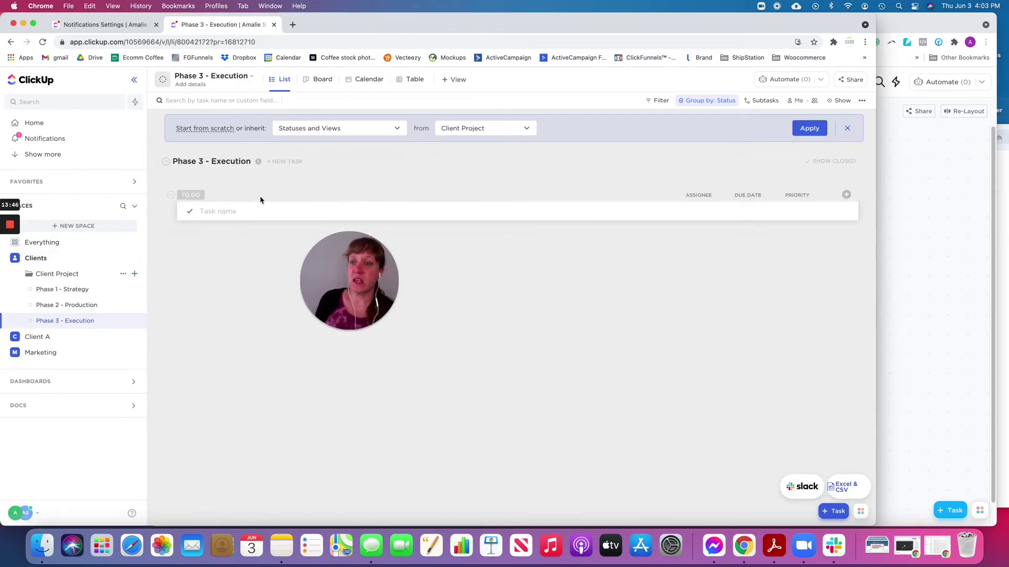
pyautogui.click(215, 213)
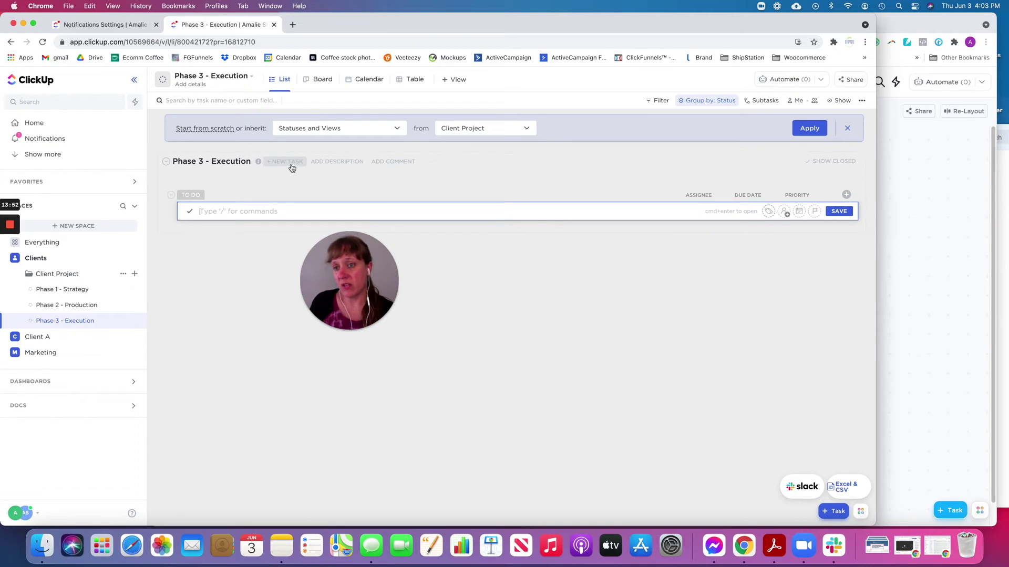
pyautogui.click(62, 292)
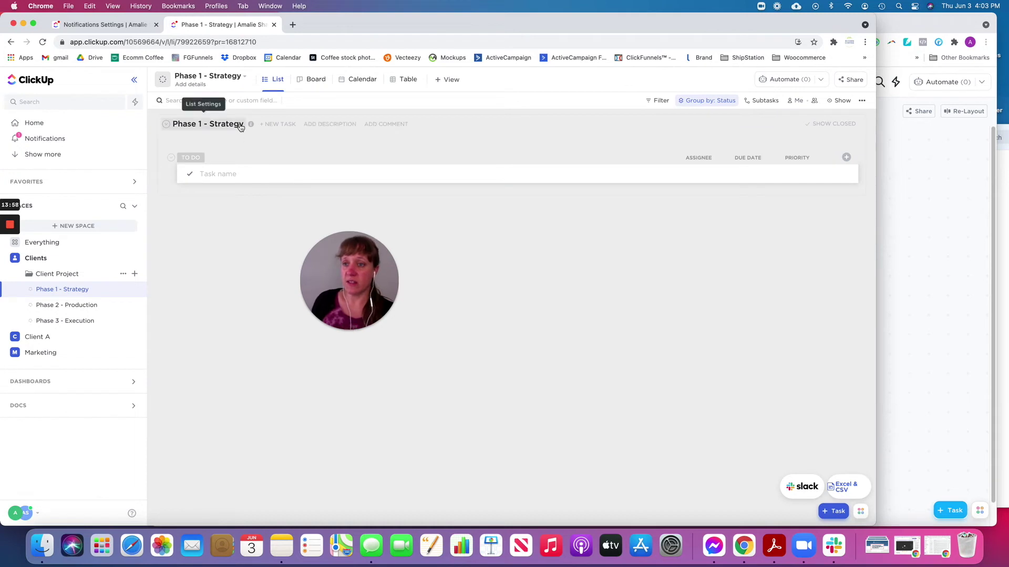
pyautogui.click(245, 77)
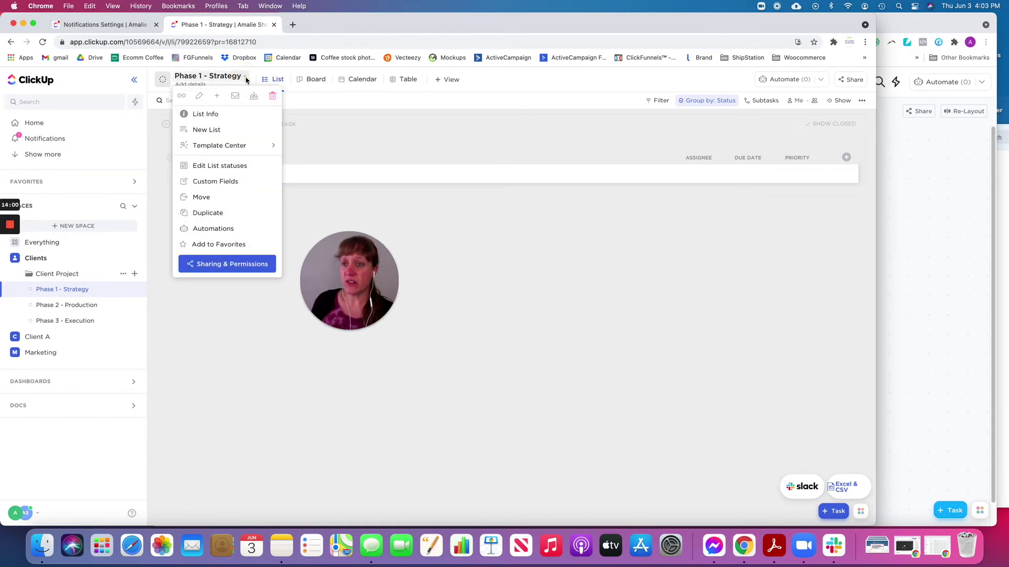
pyautogui.click(201, 114)
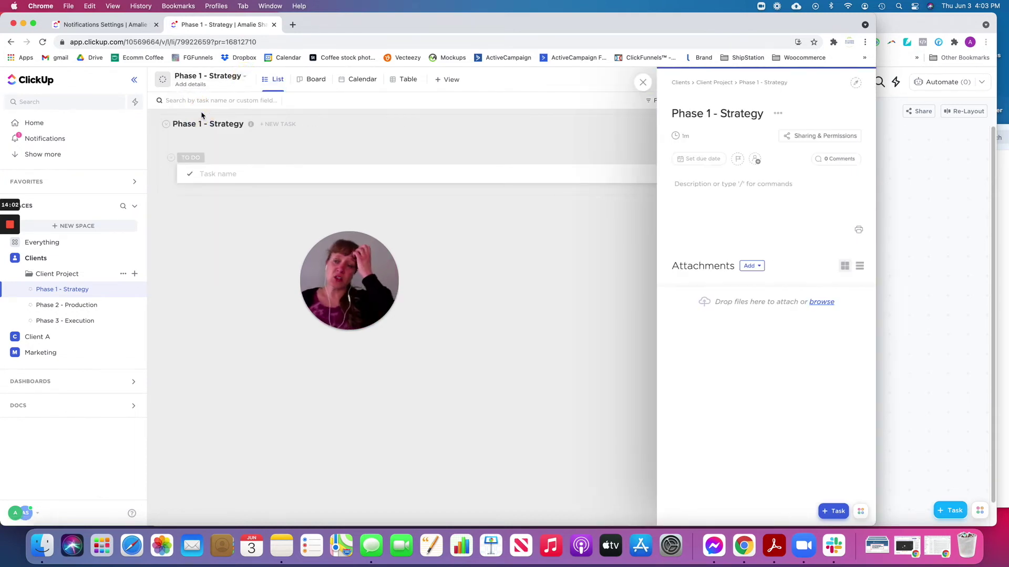
# Close the Phase 1 - Strategy list info and copy the URL of the Branding Guidelines list in Client A's Branding Guide & Templates folder
pyautogui.click(753, 201)
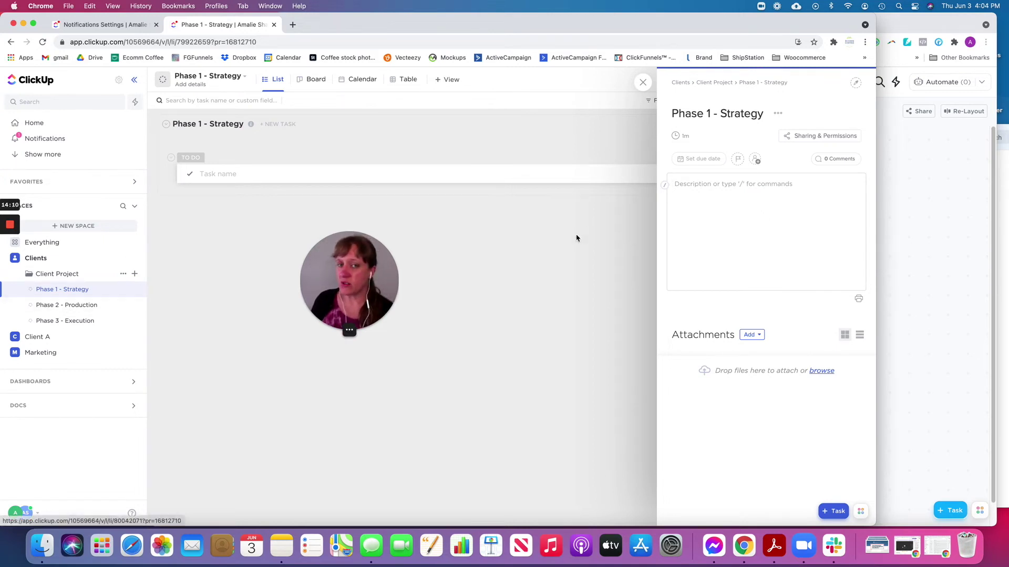
pyautogui.click(643, 82)
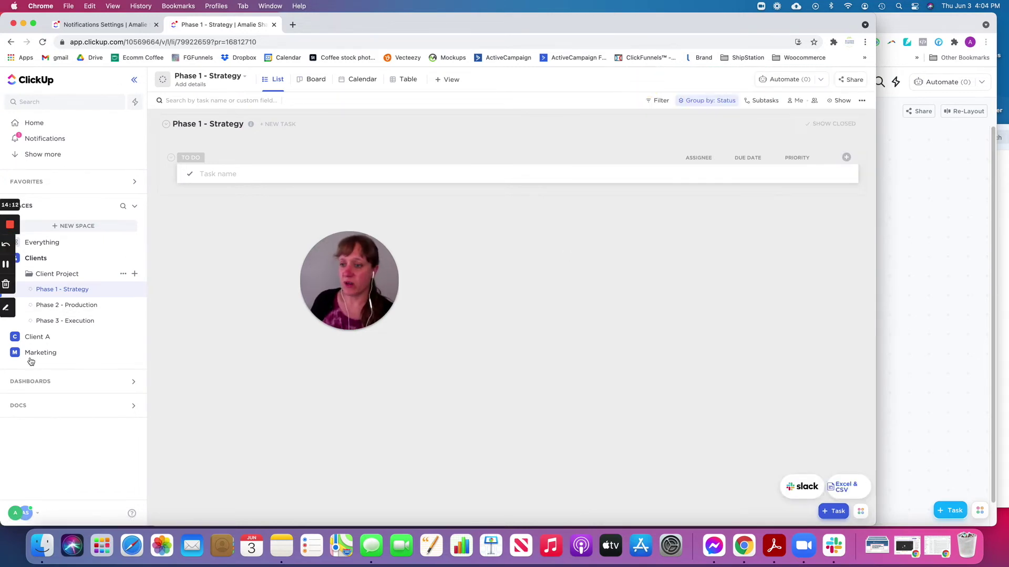
pyautogui.click(7, 337)
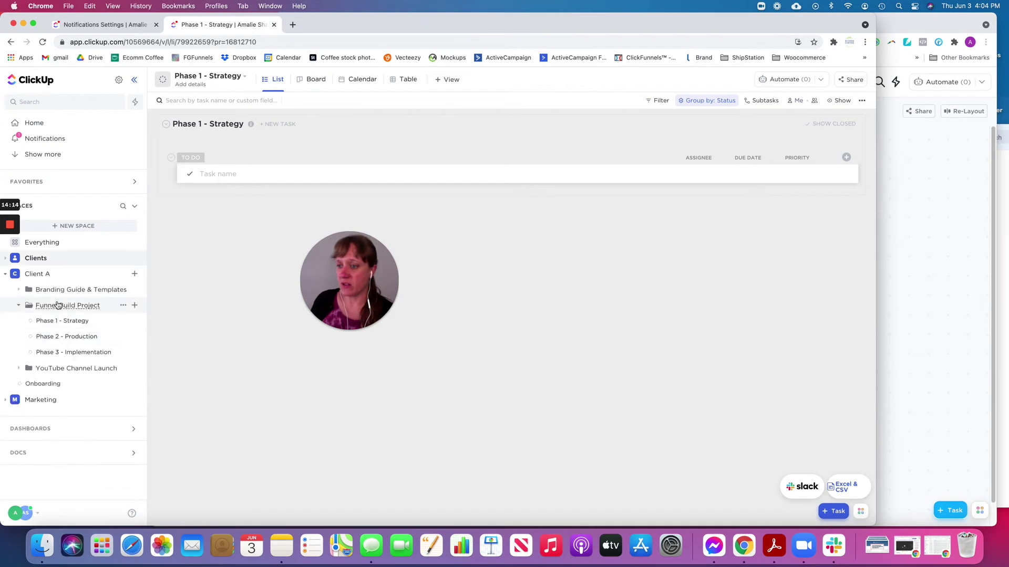
pyautogui.click(103, 290)
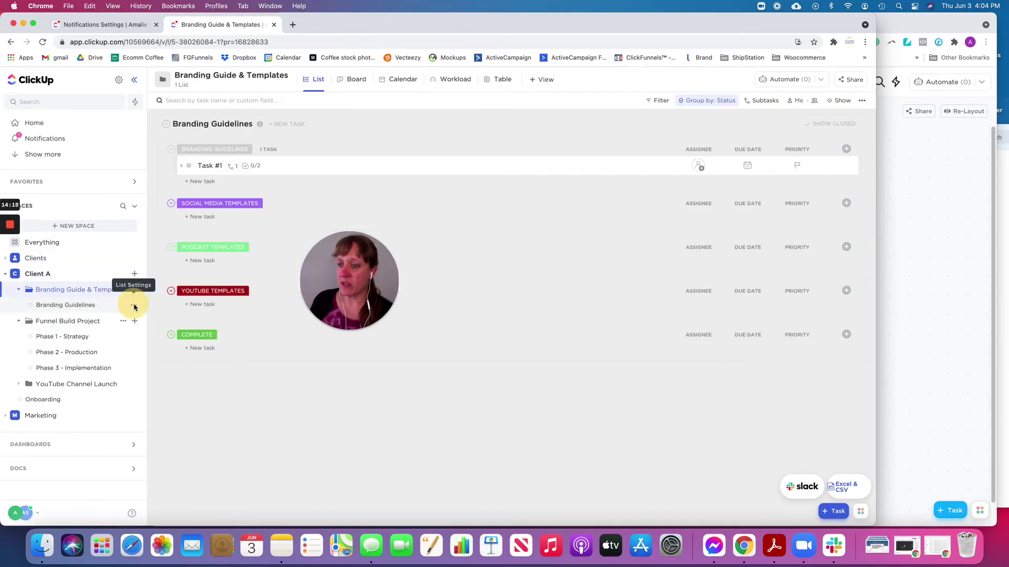
pyautogui.click(134, 306)
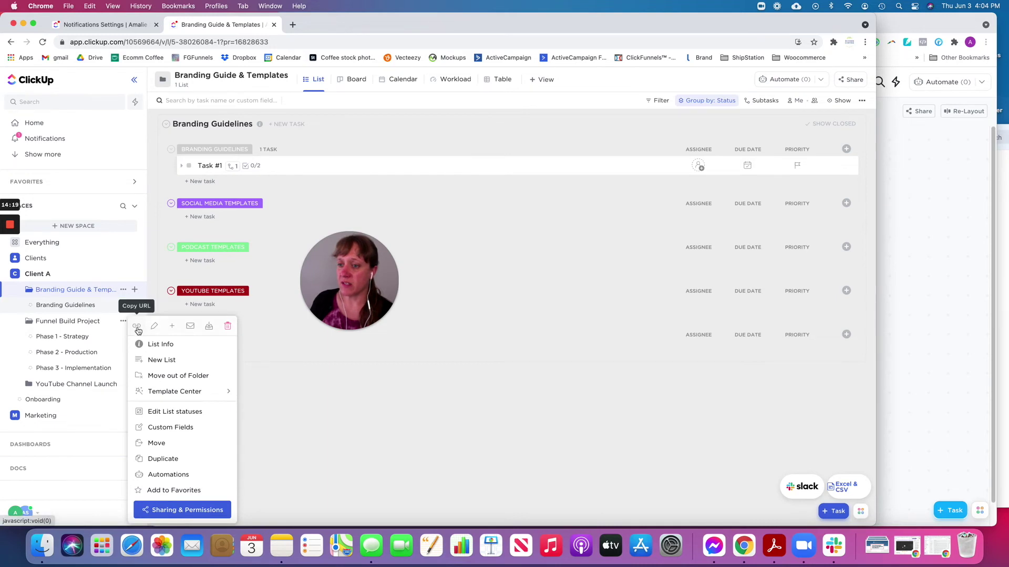
pyautogui.click(136, 326)
# Add the description "Branding Guidelines:" with a link to the Branding Guidelines list to Phase 1 - Strategy in the Funnel Build Project folder
pyautogui.click(59, 339)
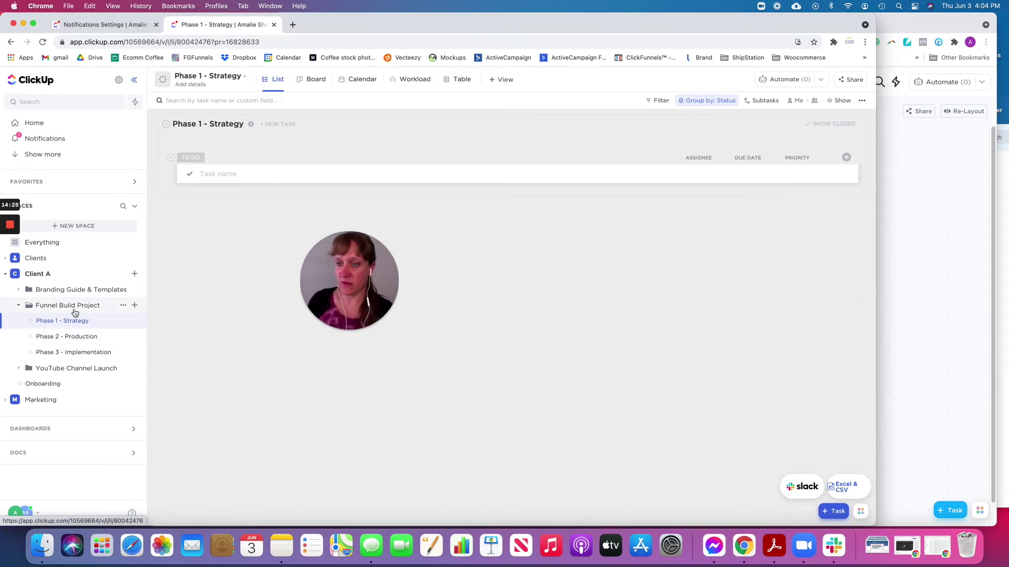
pyautogui.click(247, 77)
pyautogui.click(208, 114)
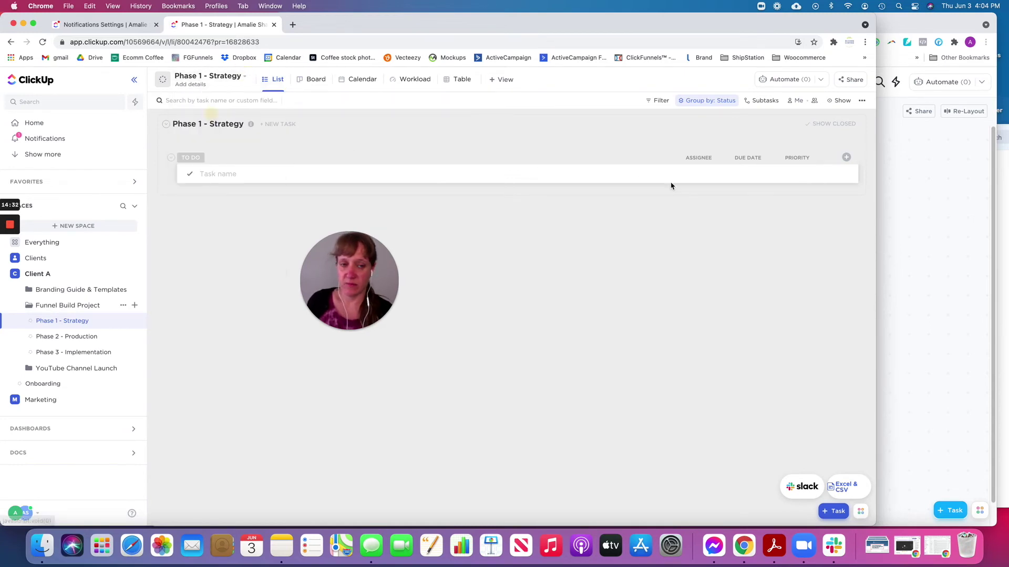
pyautogui.click(715, 188)
pyautogui.write('Branding')
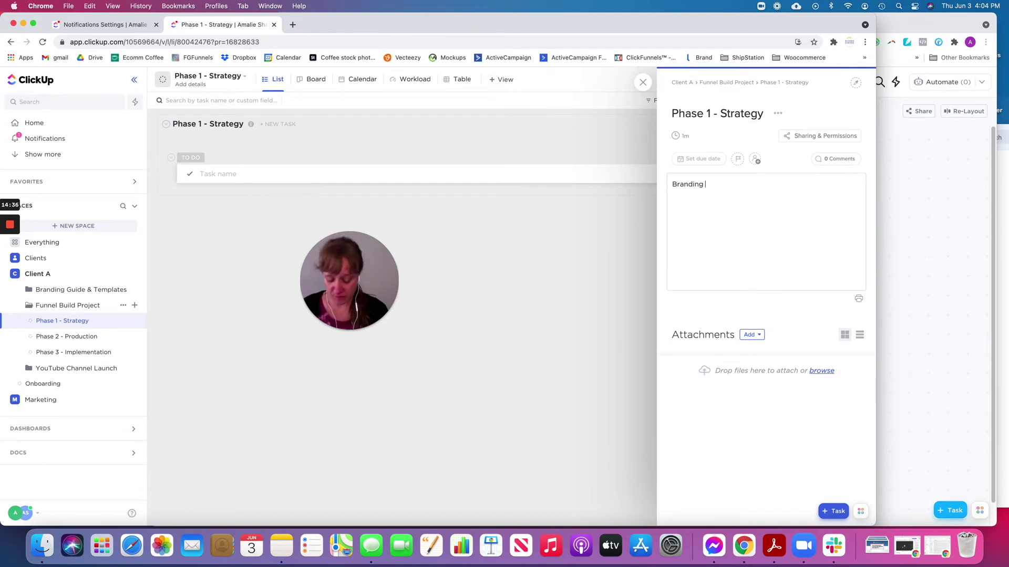
pyautogui.write(' Guidlelines:')
pyautogui.write('Branding Guidelines 1')
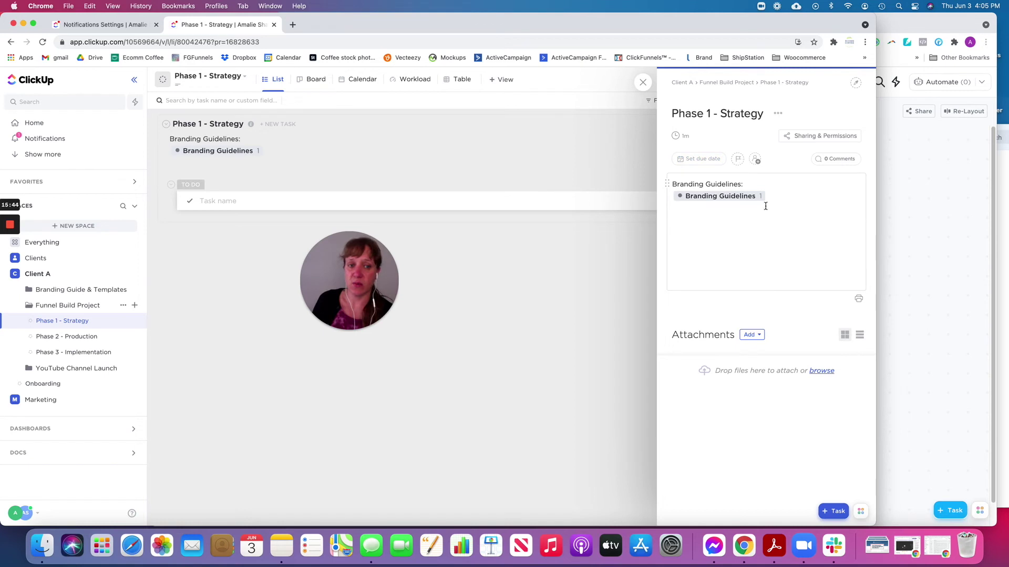
pyautogui.click(737, 447)
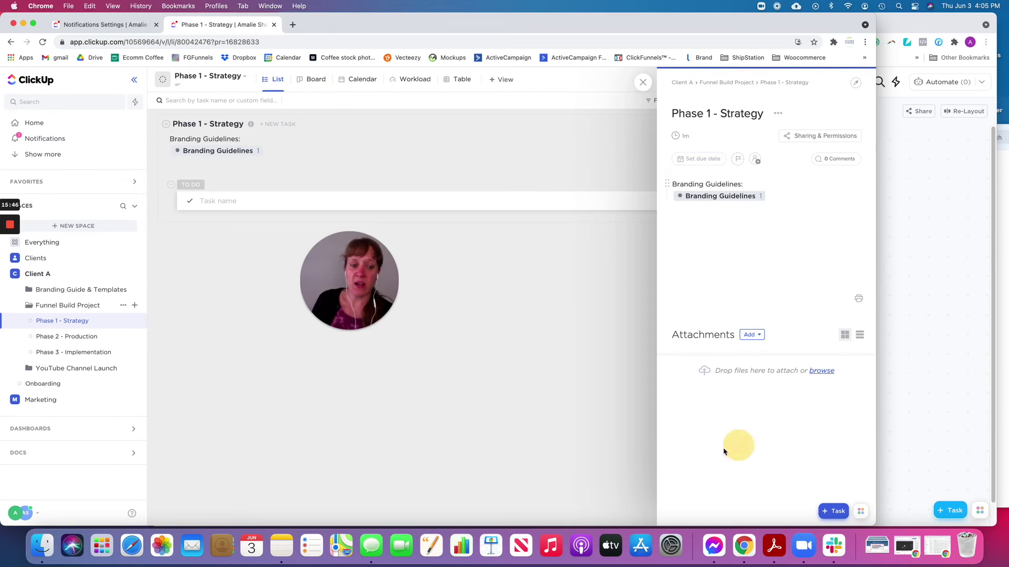
# Close the list info, test the Branding Guidelines link in the list description, and return to the Phase 1 - Strategy list
pyautogui.click(643, 82)
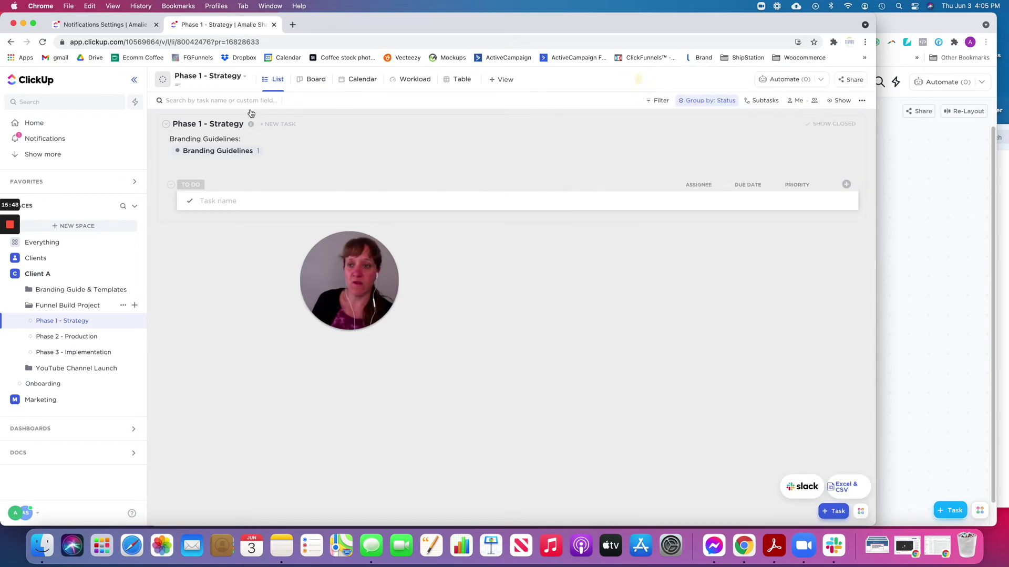
pyautogui.click(214, 152)
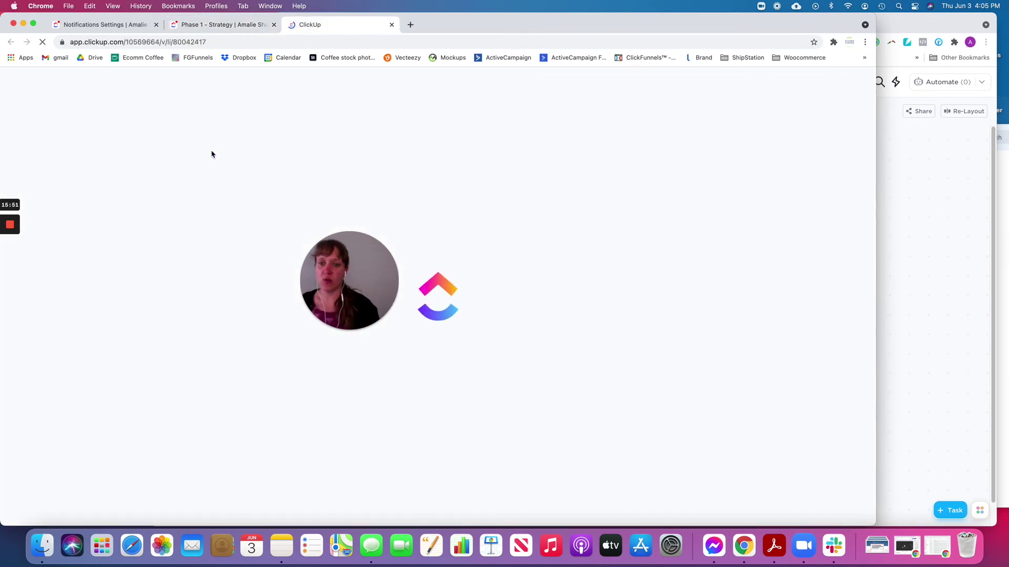
pyautogui.click(224, 26)
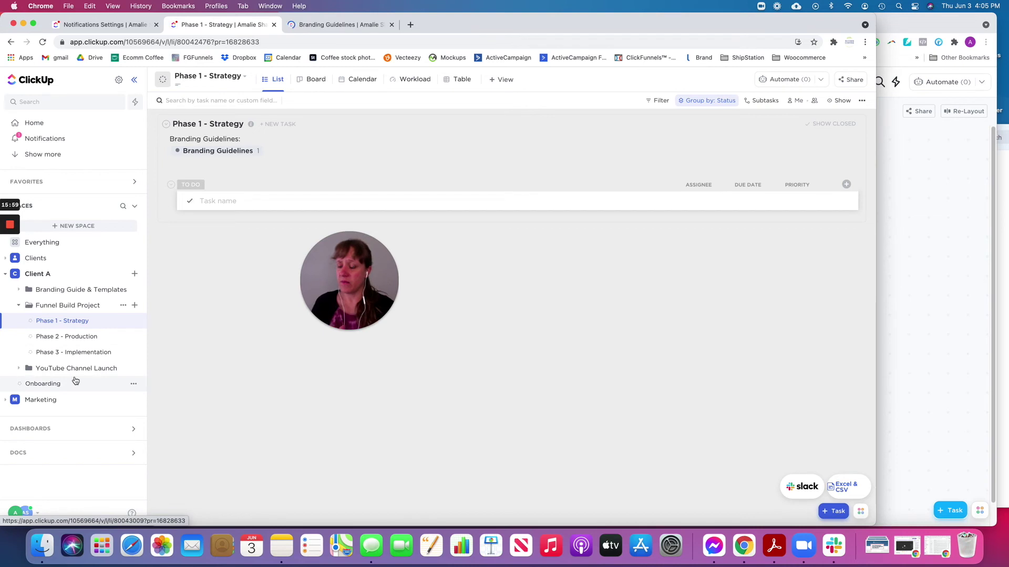
# Examine the Marketing space's Blog Post Production list as a board, including its status columns and the subtask entry on Blog Post 3
pyautogui.click(6, 401)
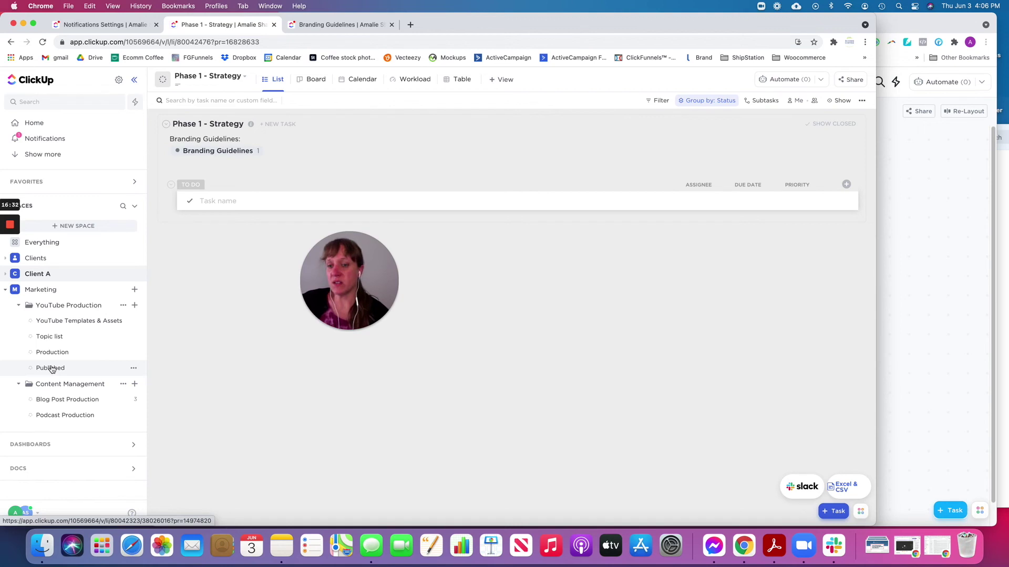
pyautogui.click(67, 401)
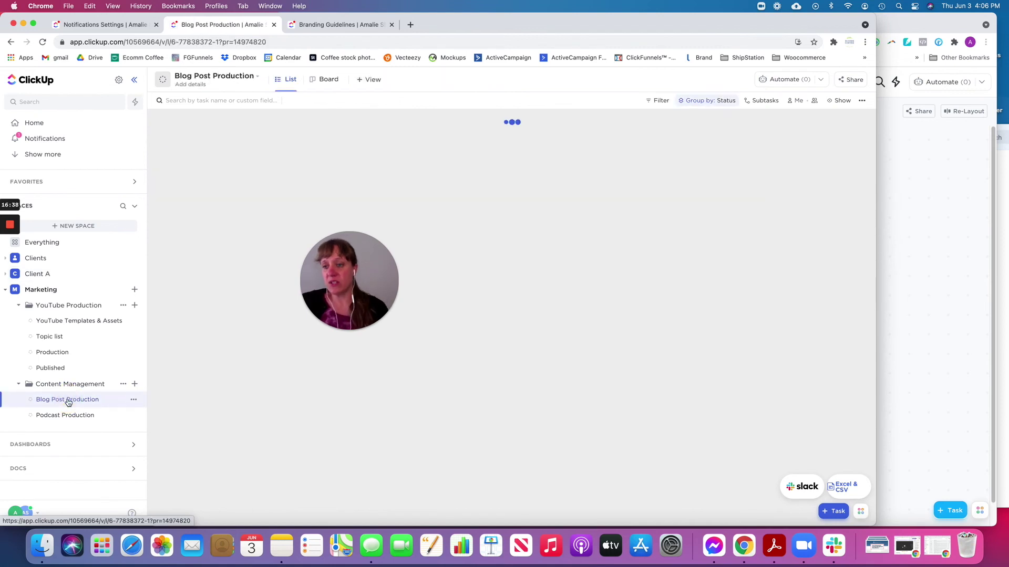
pyautogui.click(324, 84)
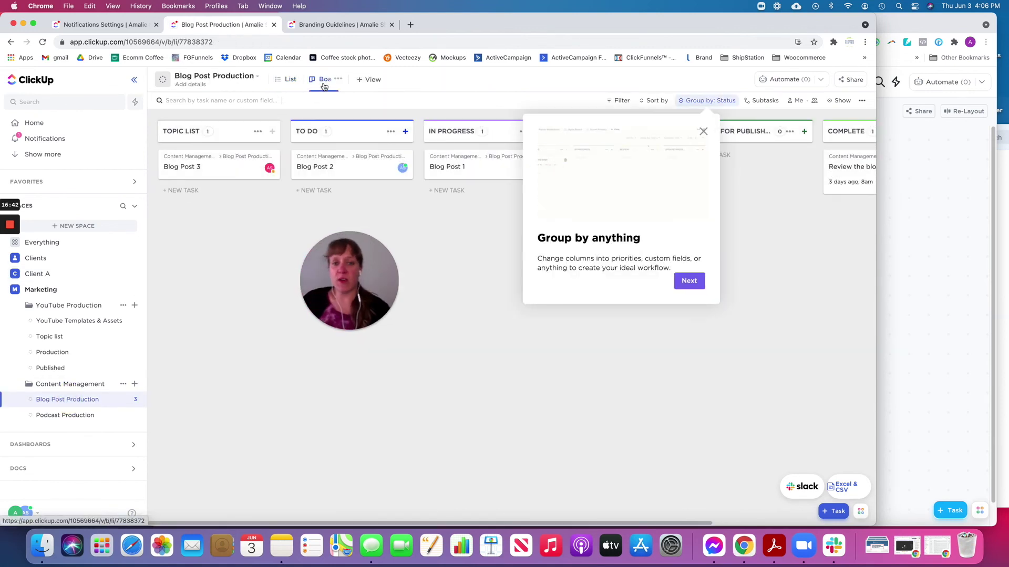
pyautogui.click(703, 131)
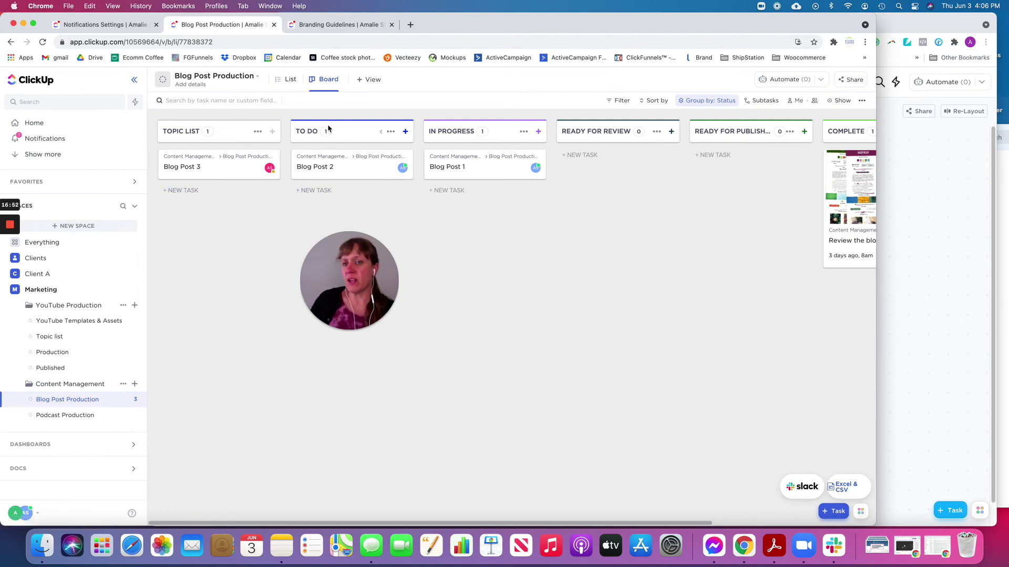
pyautogui.moveTo(324, 155)
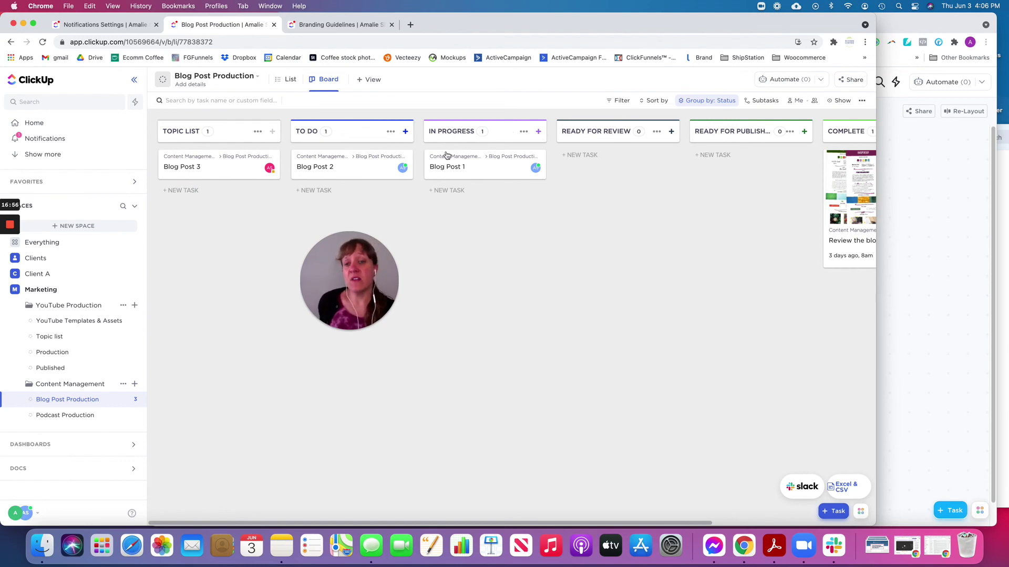
pyautogui.moveTo(442, 173)
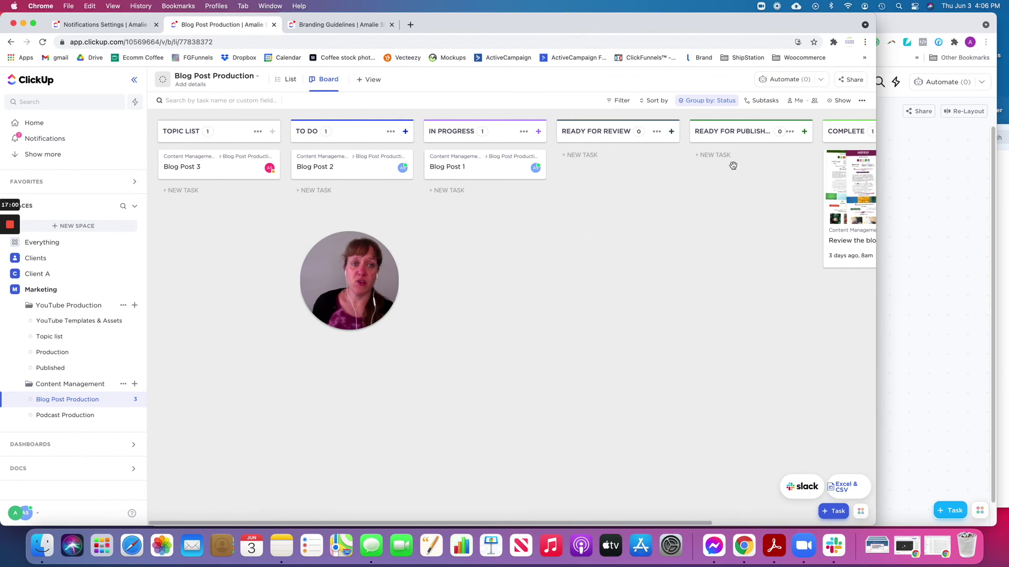
pyautogui.moveTo(827, 215)
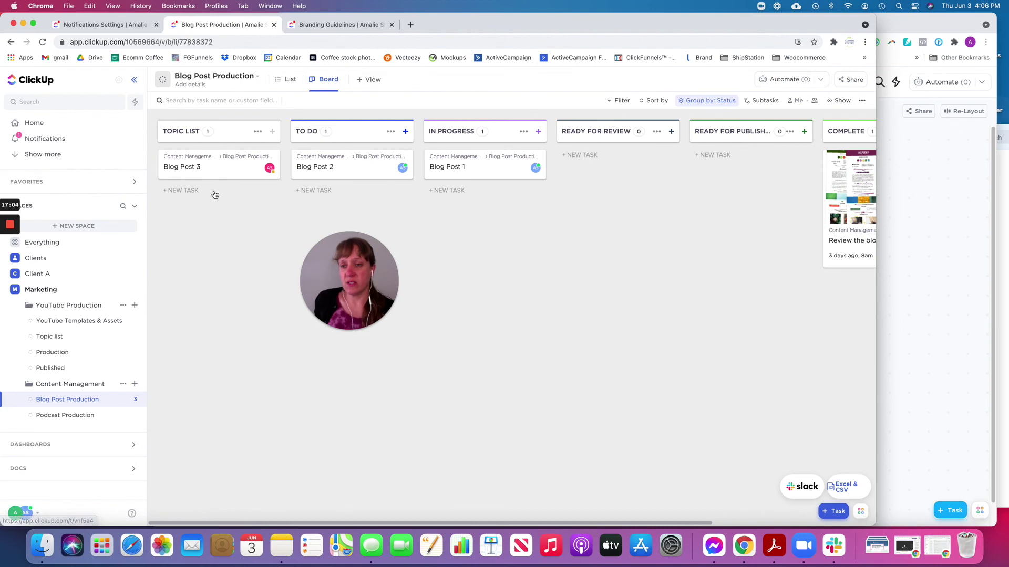
pyautogui.click(168, 181)
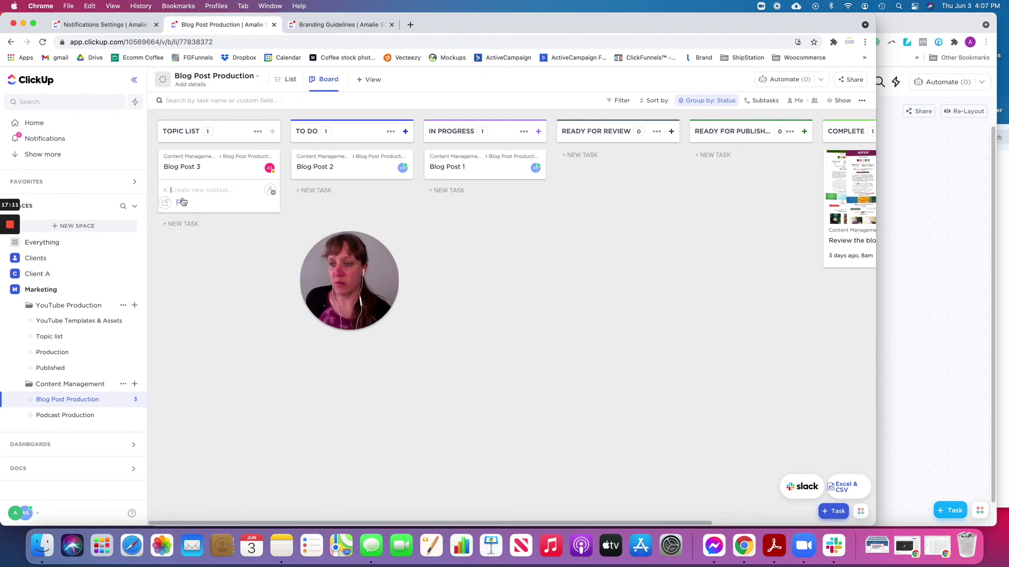
pyautogui.click(164, 190)
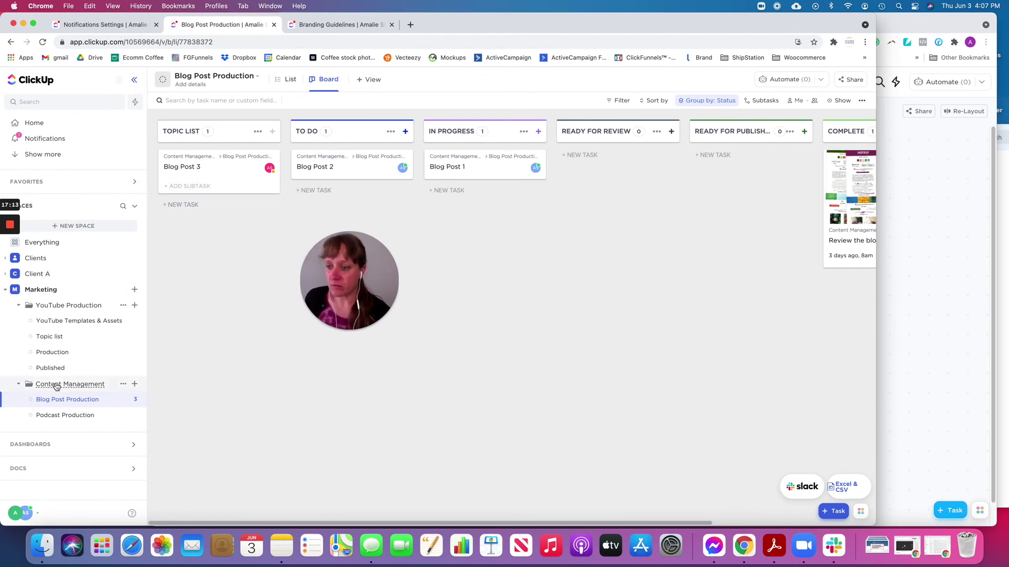
# Show empty statuses in the Podcast Production list and reverse the status group order to run from Topic List to Complete
pyautogui.click(54, 414)
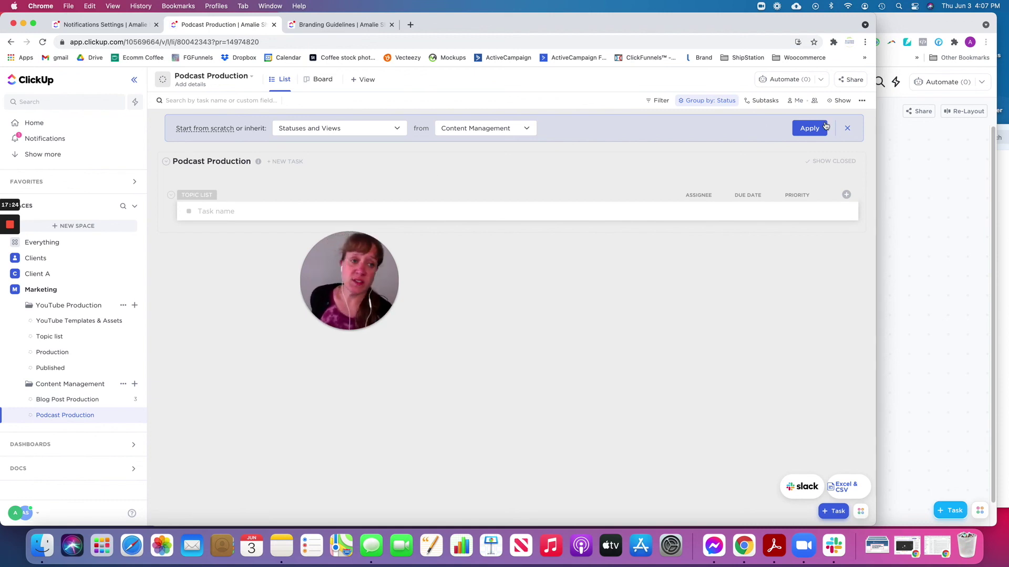
pyautogui.click(847, 129)
pyautogui.click(843, 102)
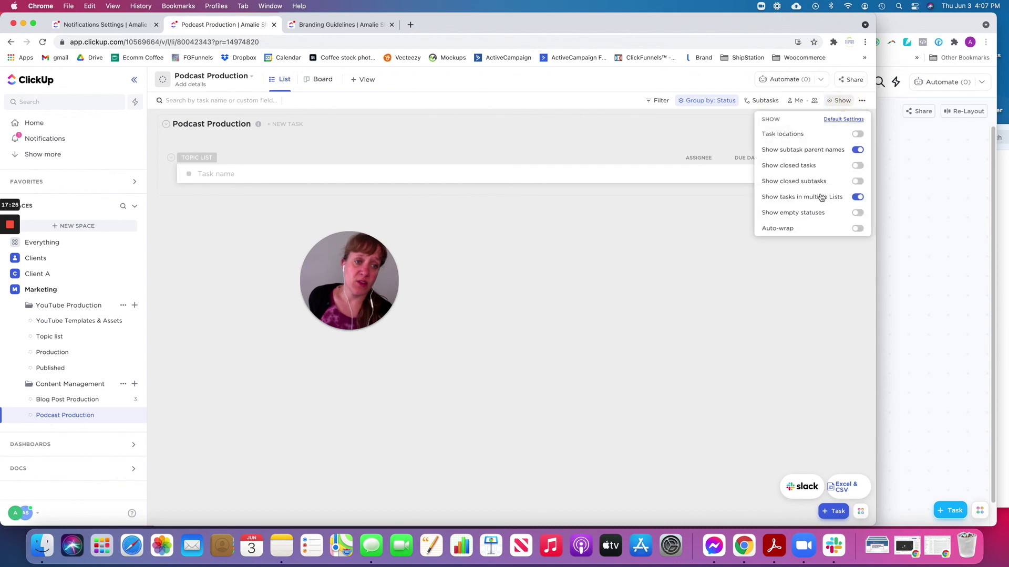
pyautogui.click(857, 213)
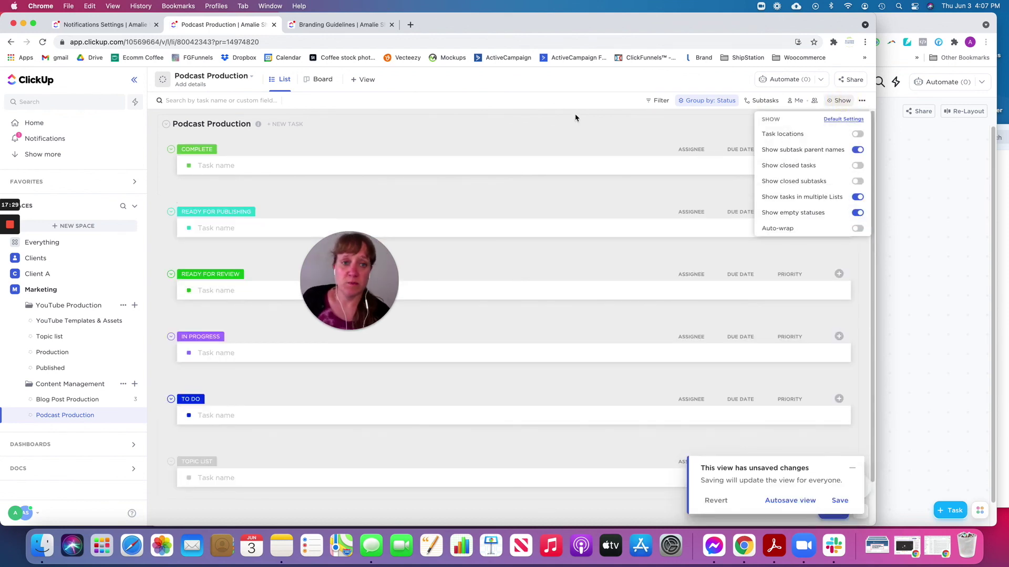
pyautogui.click(597, 116)
pyautogui.click(687, 101)
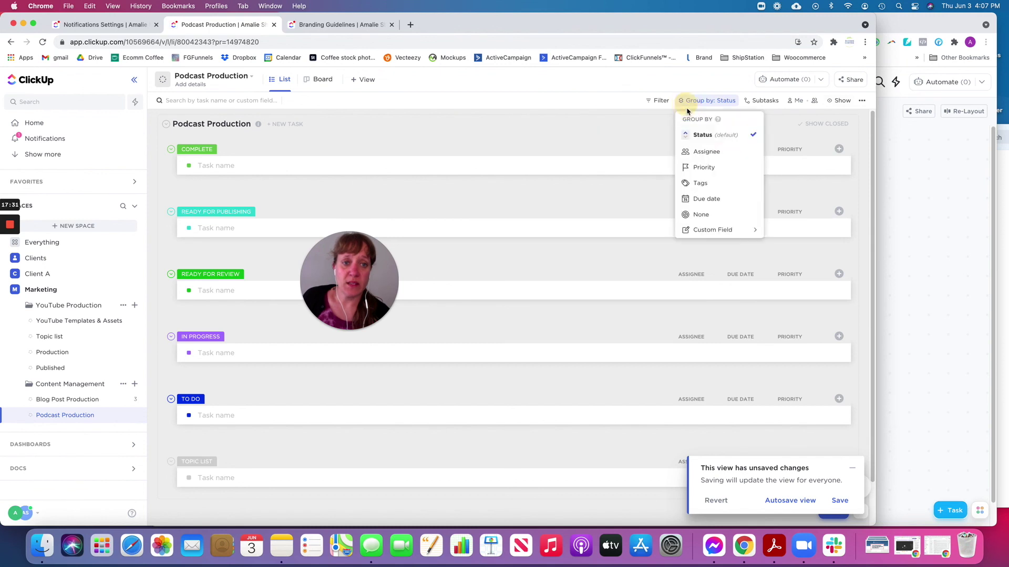
pyautogui.click(686, 138)
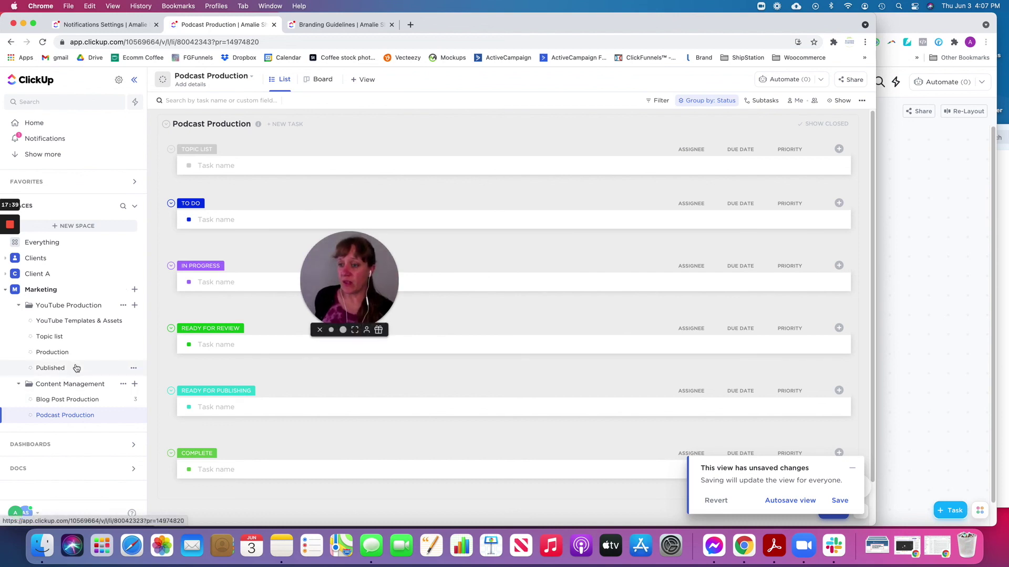
# View the Topic list and Production lists in the YouTube Production folder
pyautogui.click(54, 339)
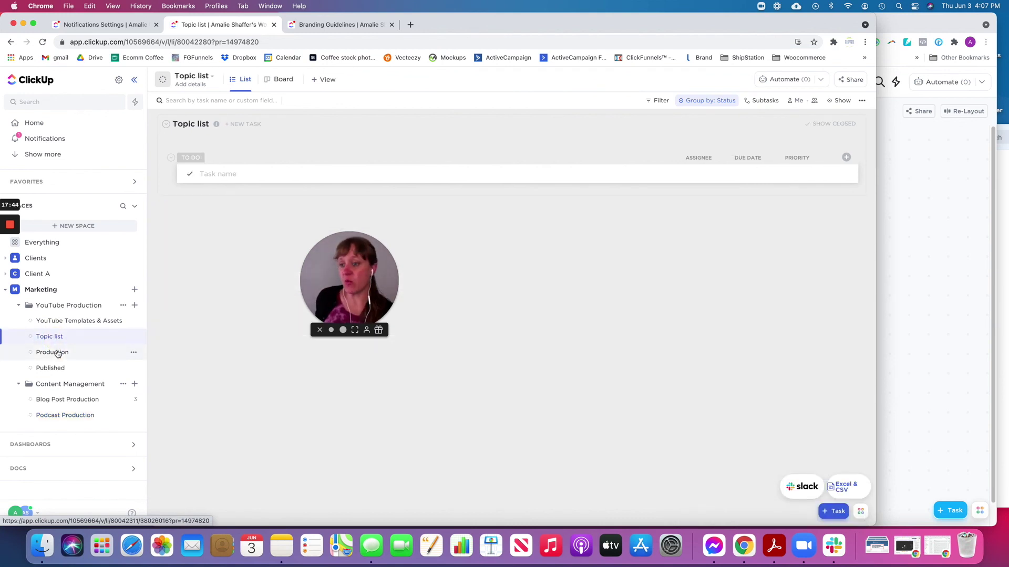
pyautogui.click(58, 354)
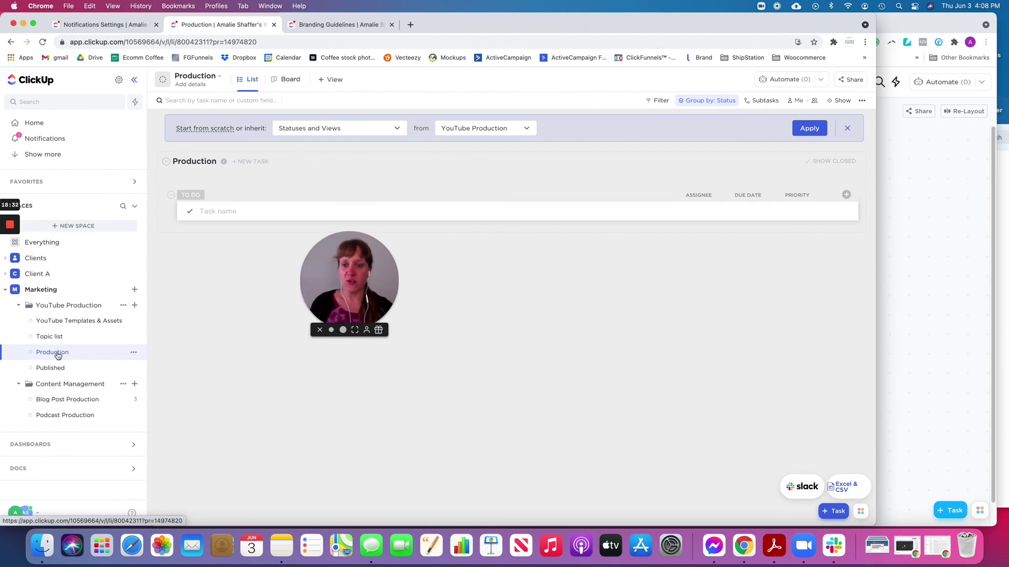
pyautogui.moveTo(9, 230)
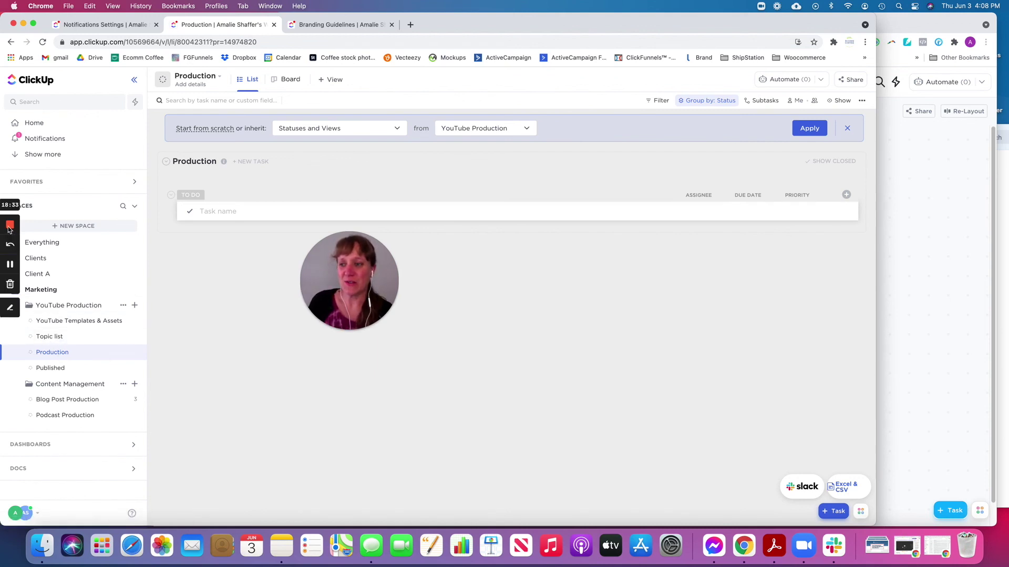